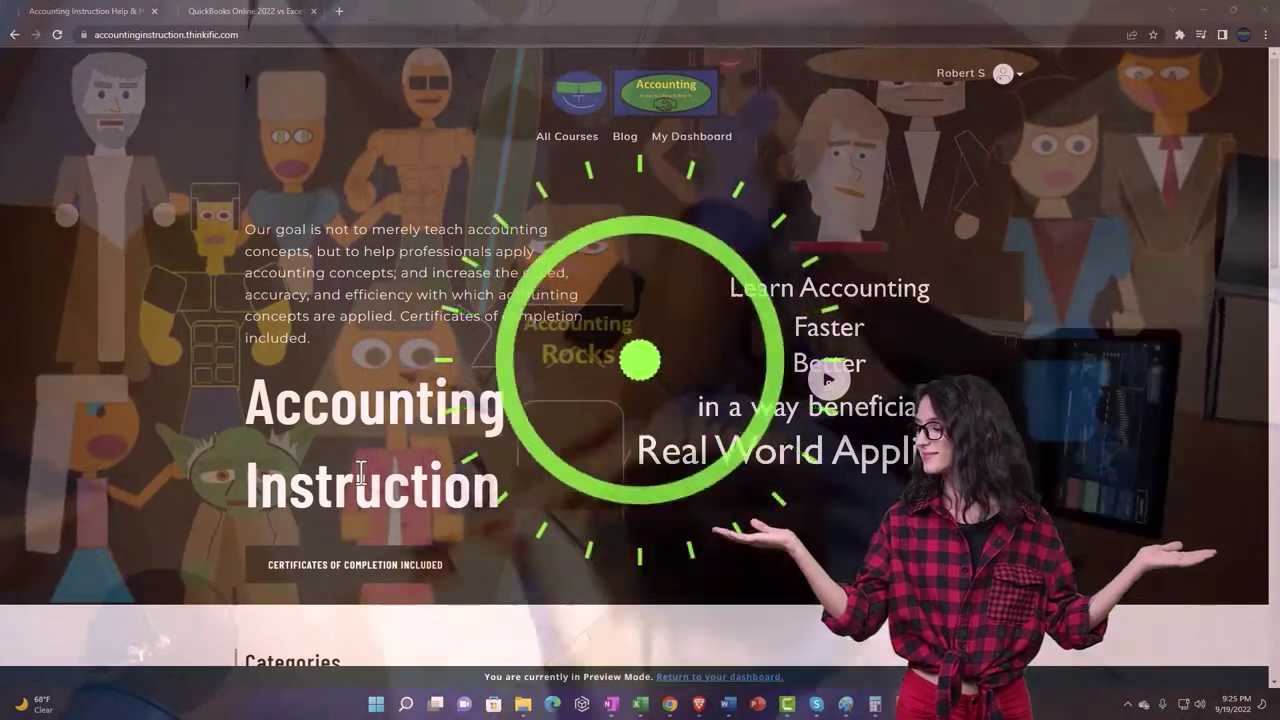
Browse the course categories on the Accounting Instruction site and look through the lesson sections of the QuickBooks Online 2022 course.
{"action": "scroll", "coordinate": [176, 544], "scroll_direction": "down", "scroll_amount": 4}
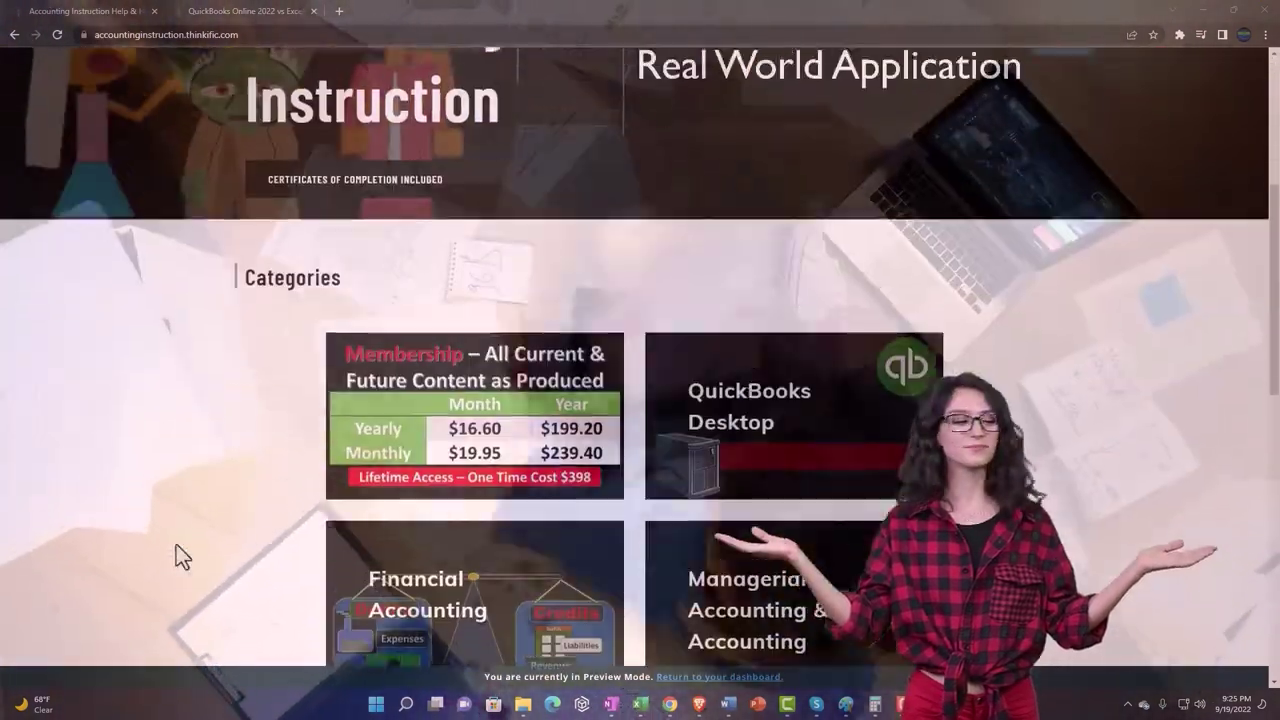
{"action": "scroll", "coordinate": [176, 545], "scroll_direction": "down", "scroll_amount": 3}
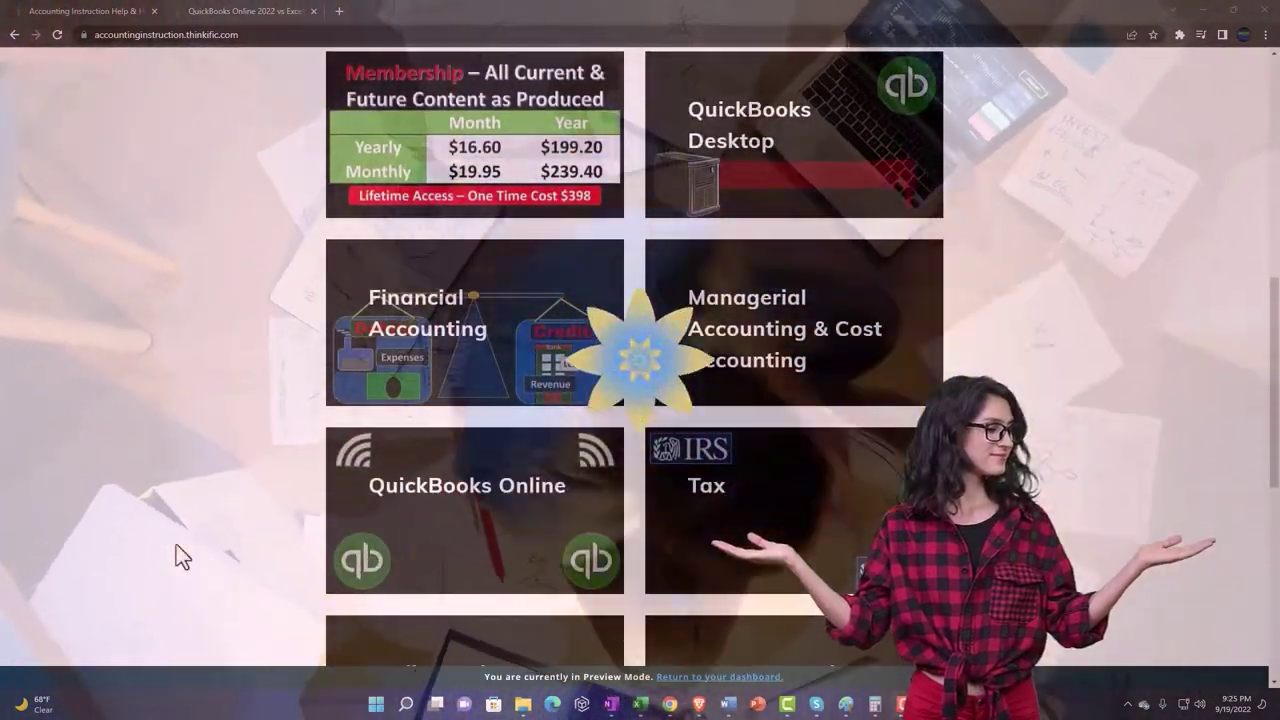
{"action": "scroll", "coordinate": [176, 546], "scroll_direction": "down", "scroll_amount": 6}
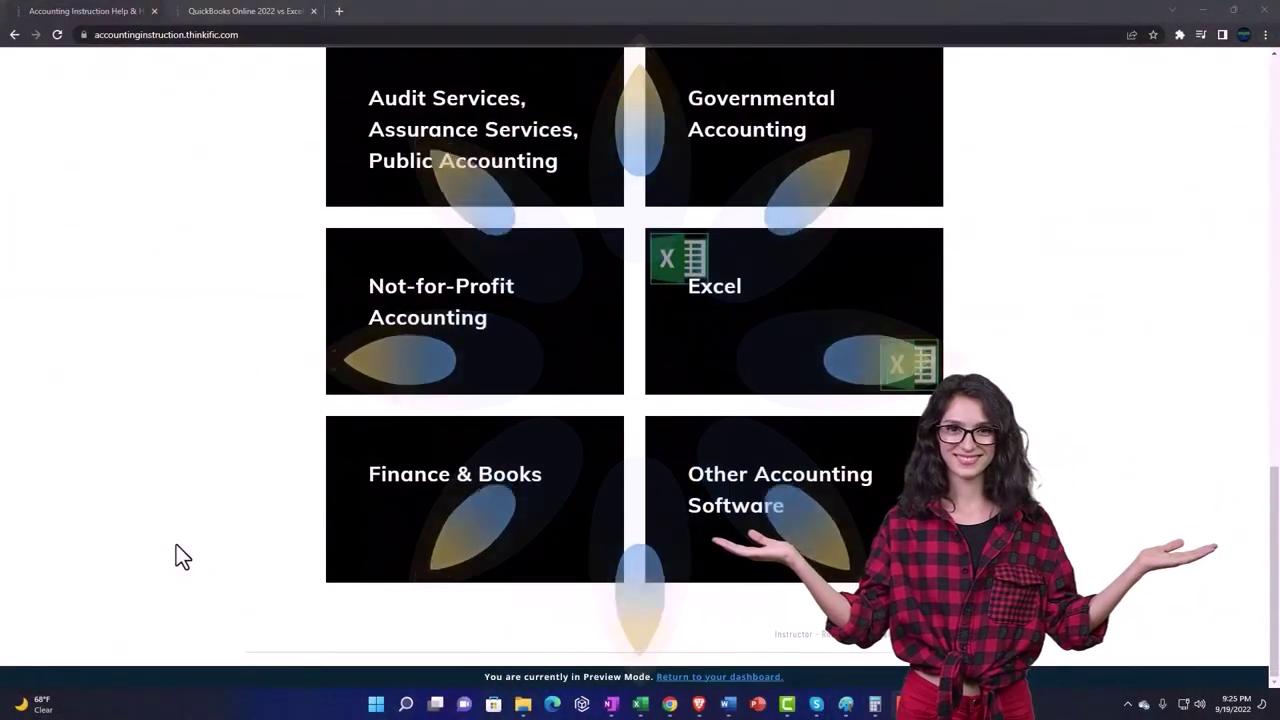
{"action": "left_click", "coordinate": [229, 12]}
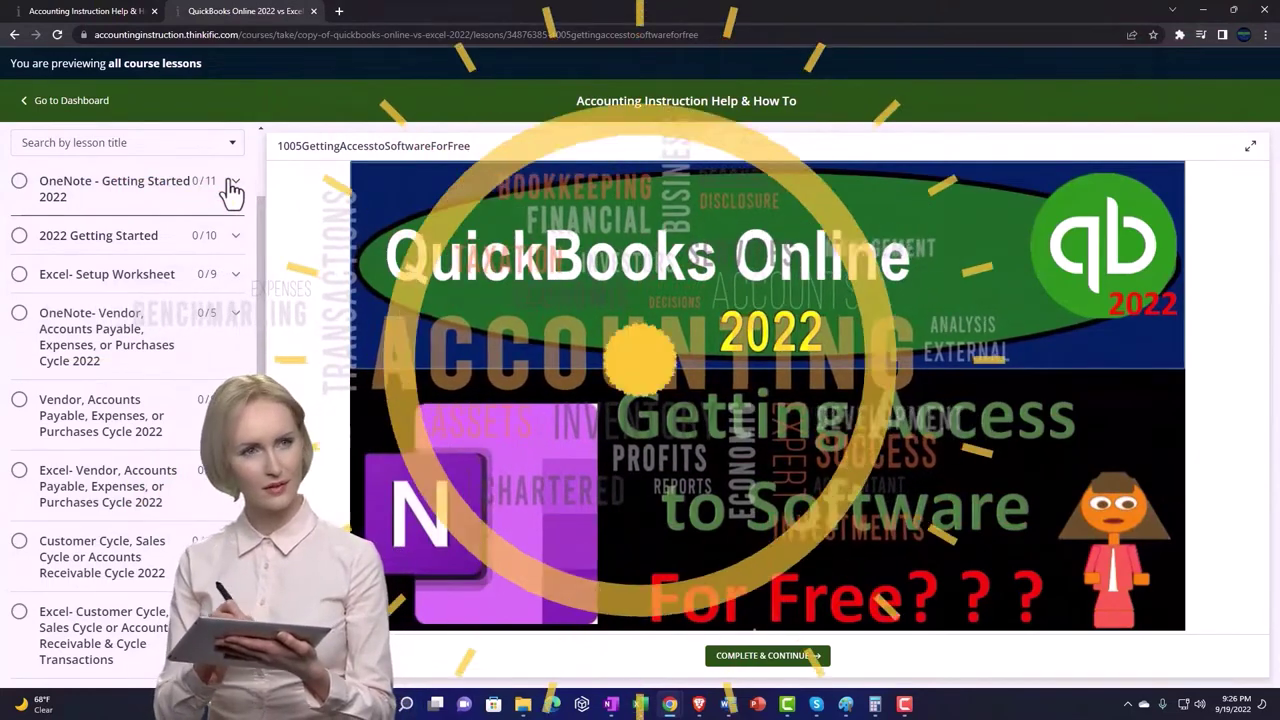
{"action": "left_click", "coordinate": [231, 188]}
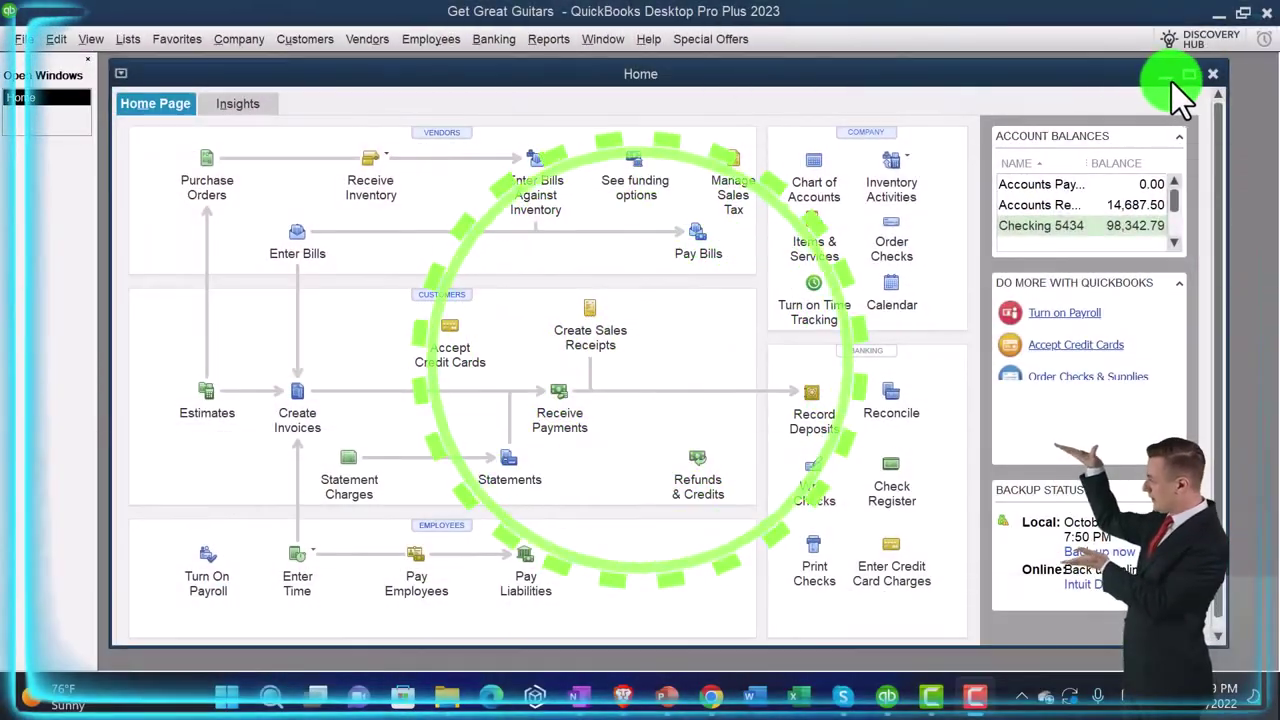
Maximize the Home window in QuickBooks Desktop and check the display options for the icon bar and open window list.
{"action": "left_click", "coordinate": [1189, 76]}
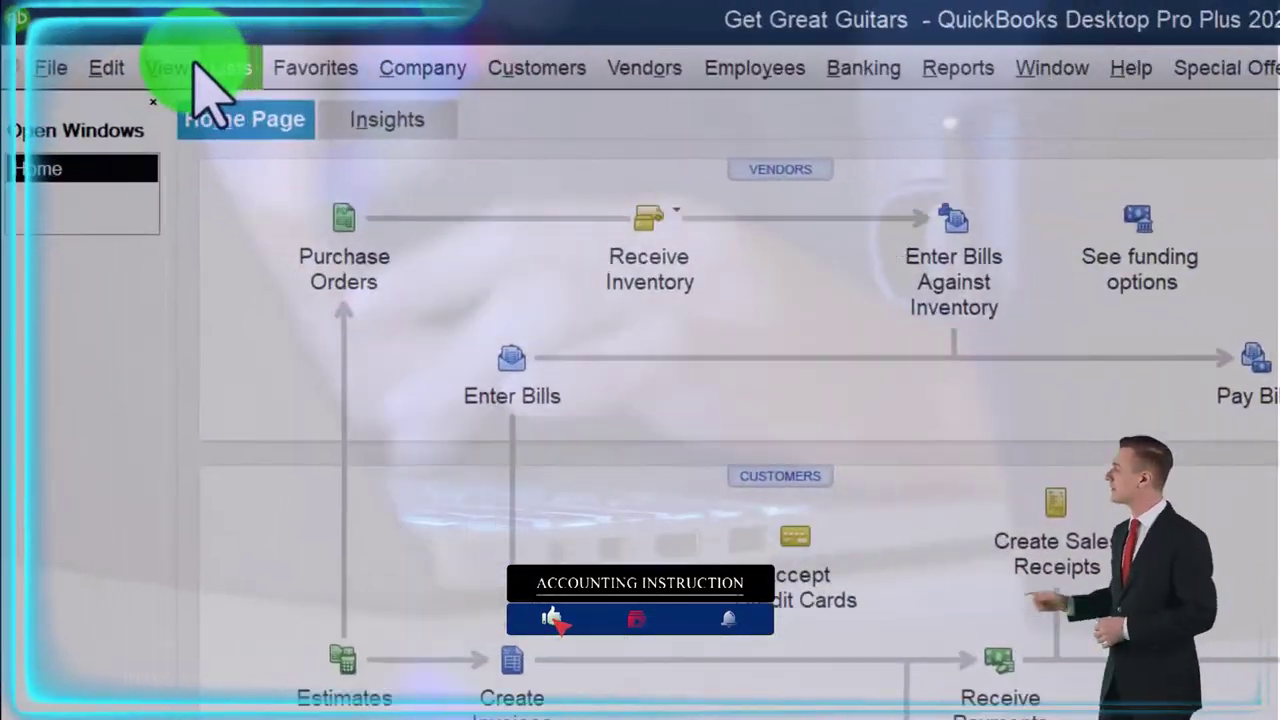
{"action": "left_click", "coordinate": [100, 40]}
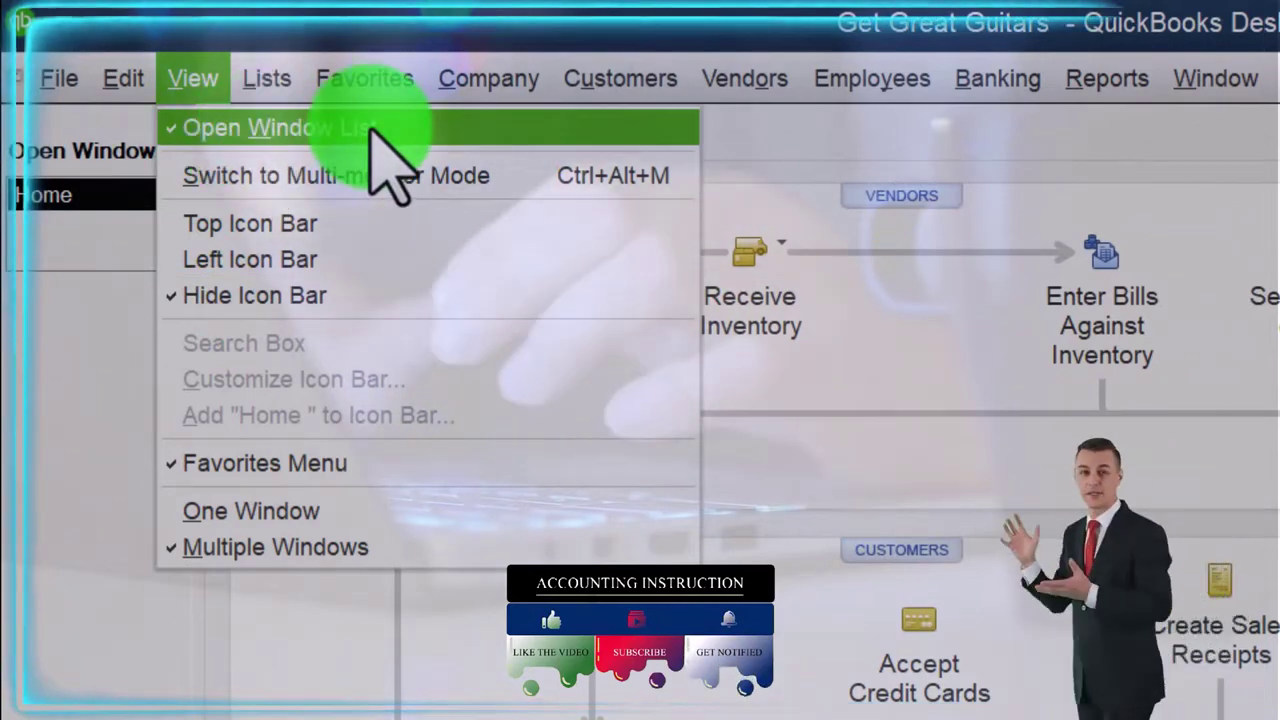
{"action": "left_click", "coordinate": [68, 358]}
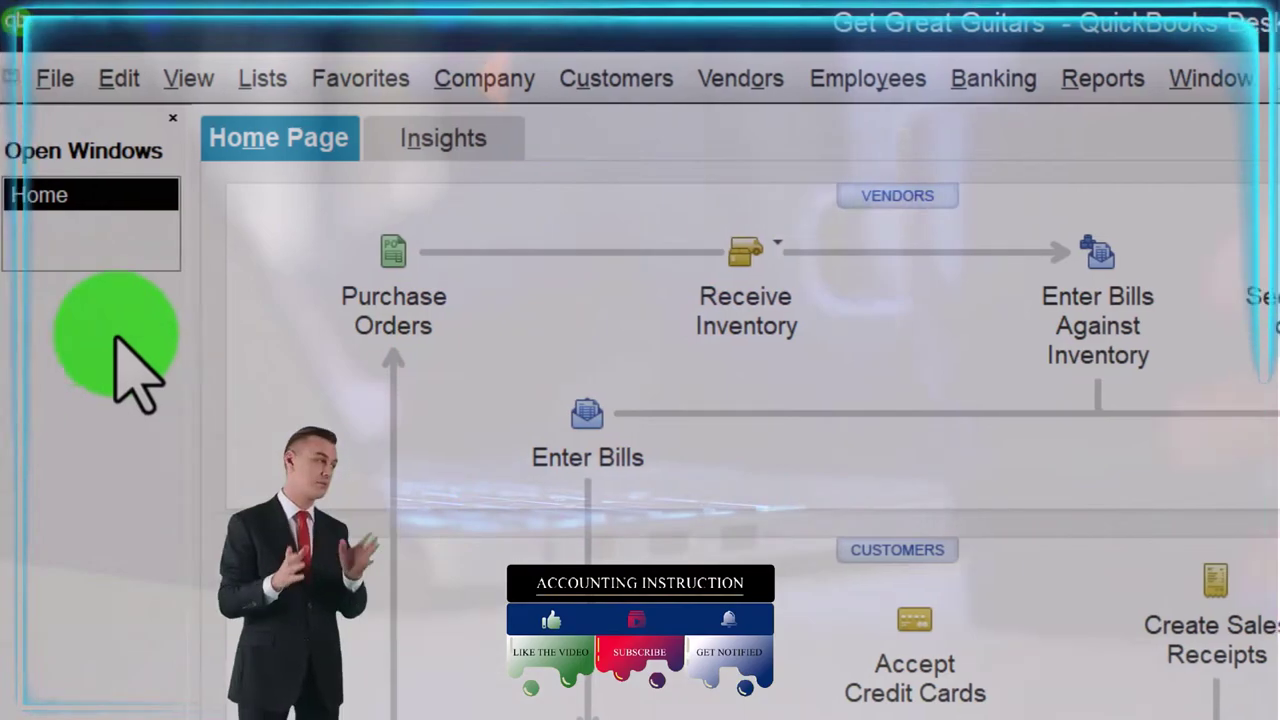
Open the standard Profit & Loss report and set its date range from 01/01/2023 to 12/31/2023.
{"action": "left_click", "coordinate": [662, 88]}
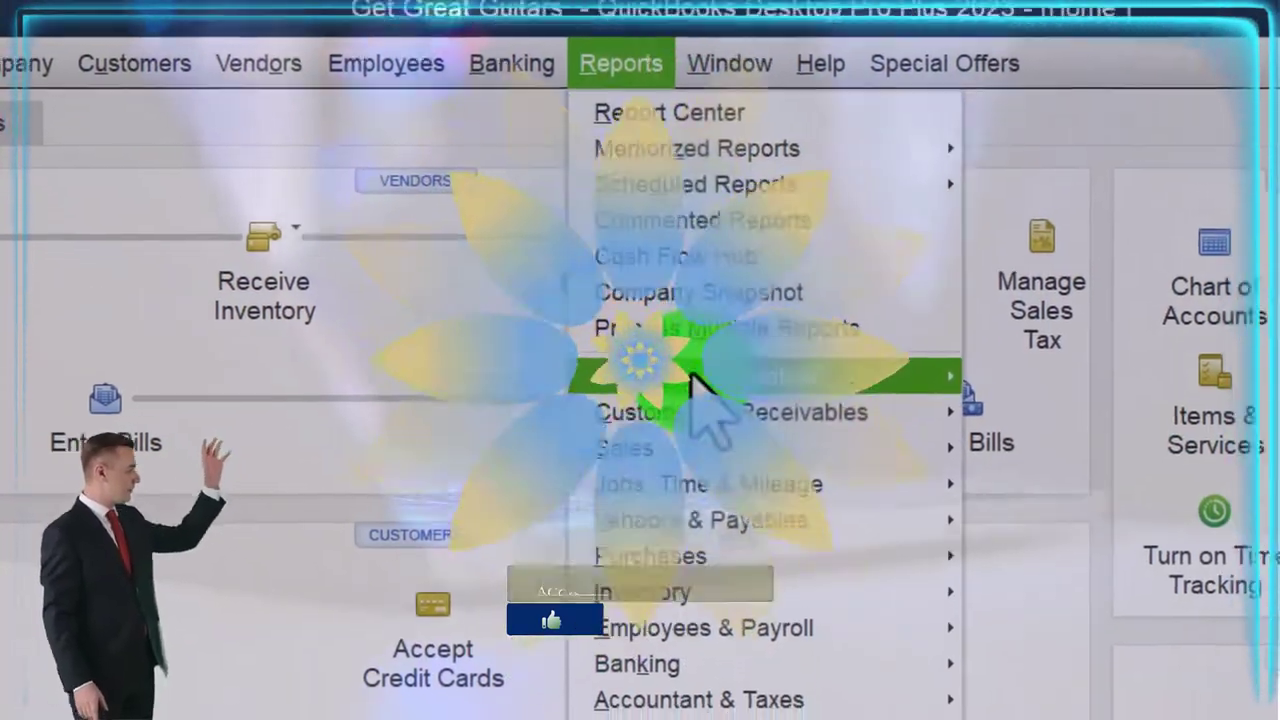
{"action": "left_click", "coordinate": [696, 386]}
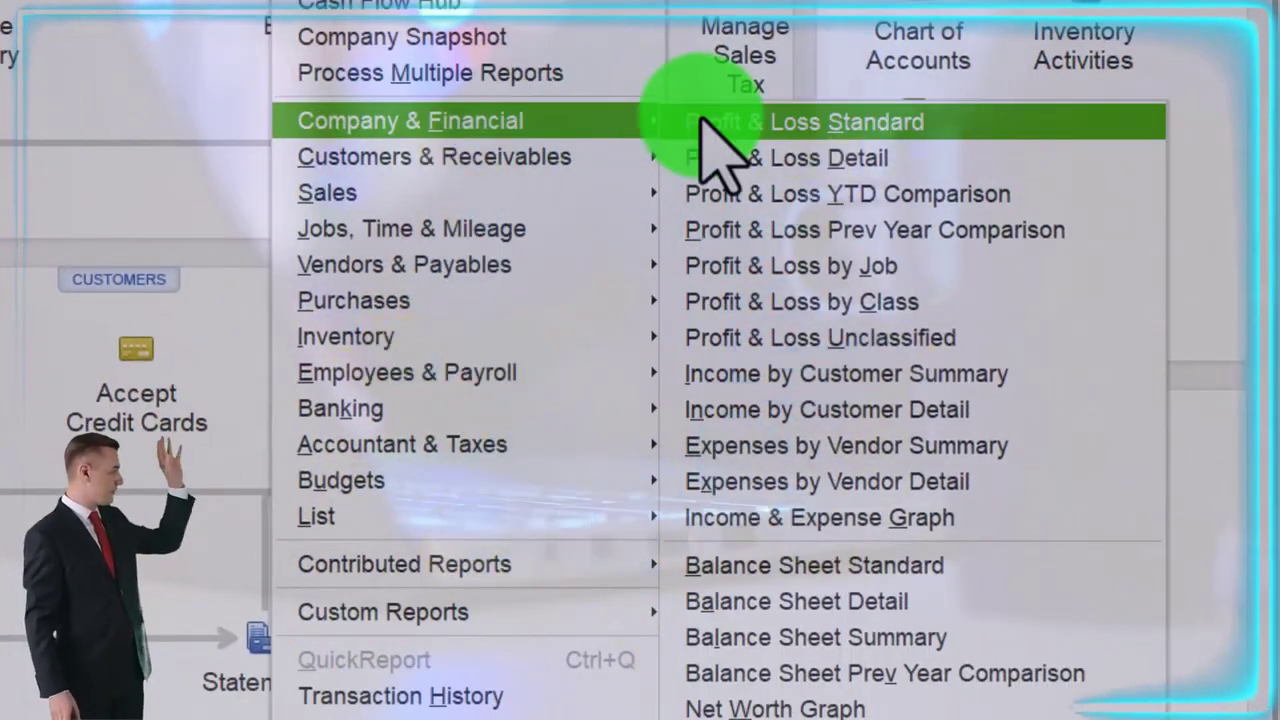
{"action": "left_click", "coordinate": [775, 182]}
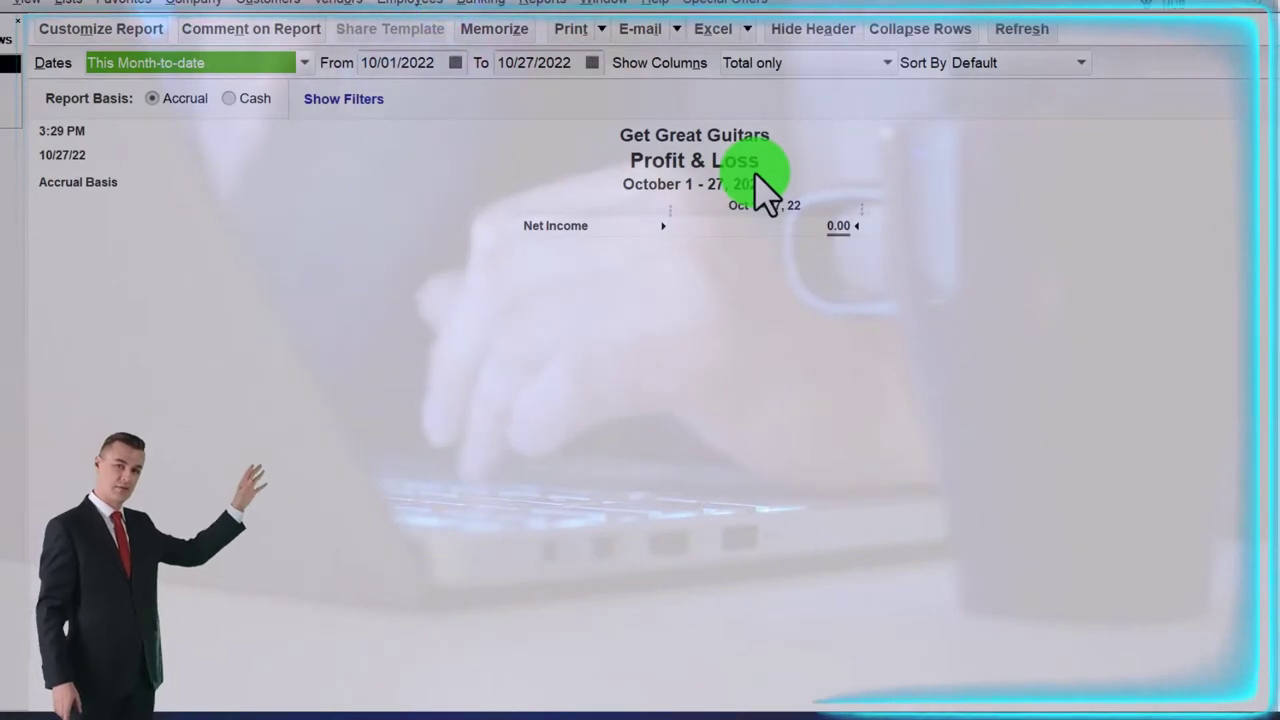
{"action": "type", "text": "010123"}
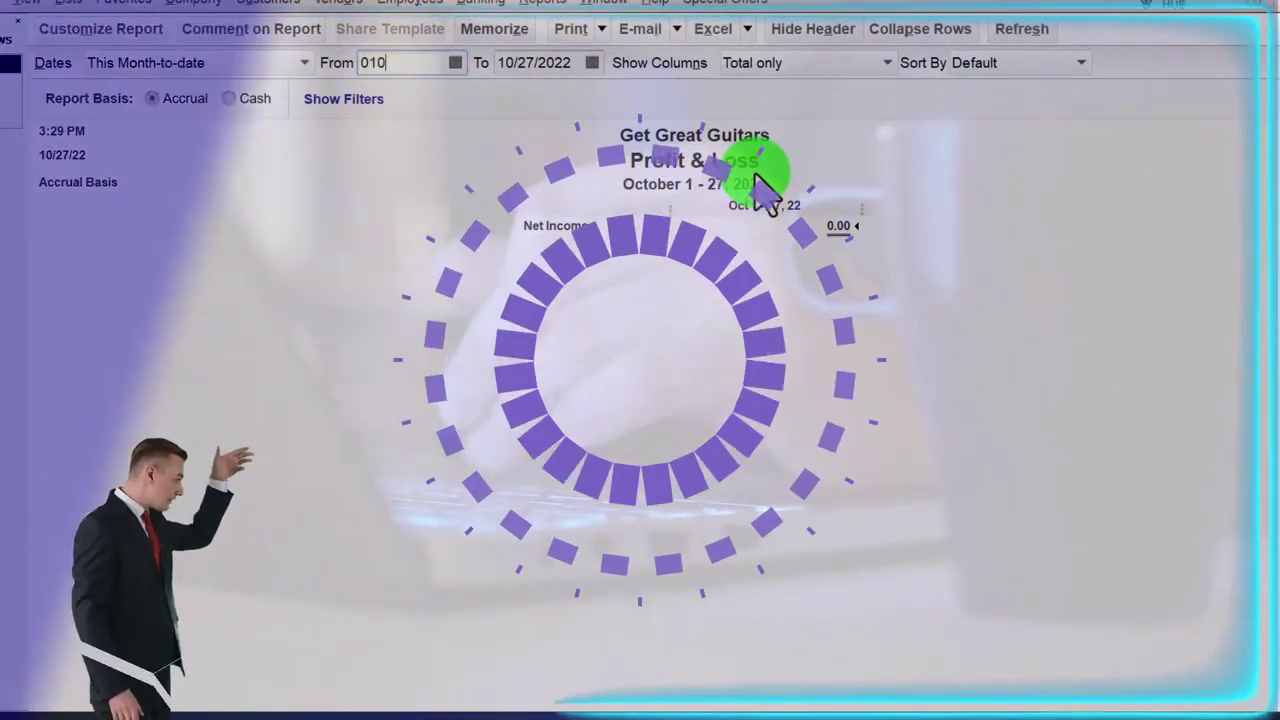
{"action": "key", "text": "Tab"}
{"action": "type", "text": "12/31/2023"}
{"action": "key", "text": "Tab"}
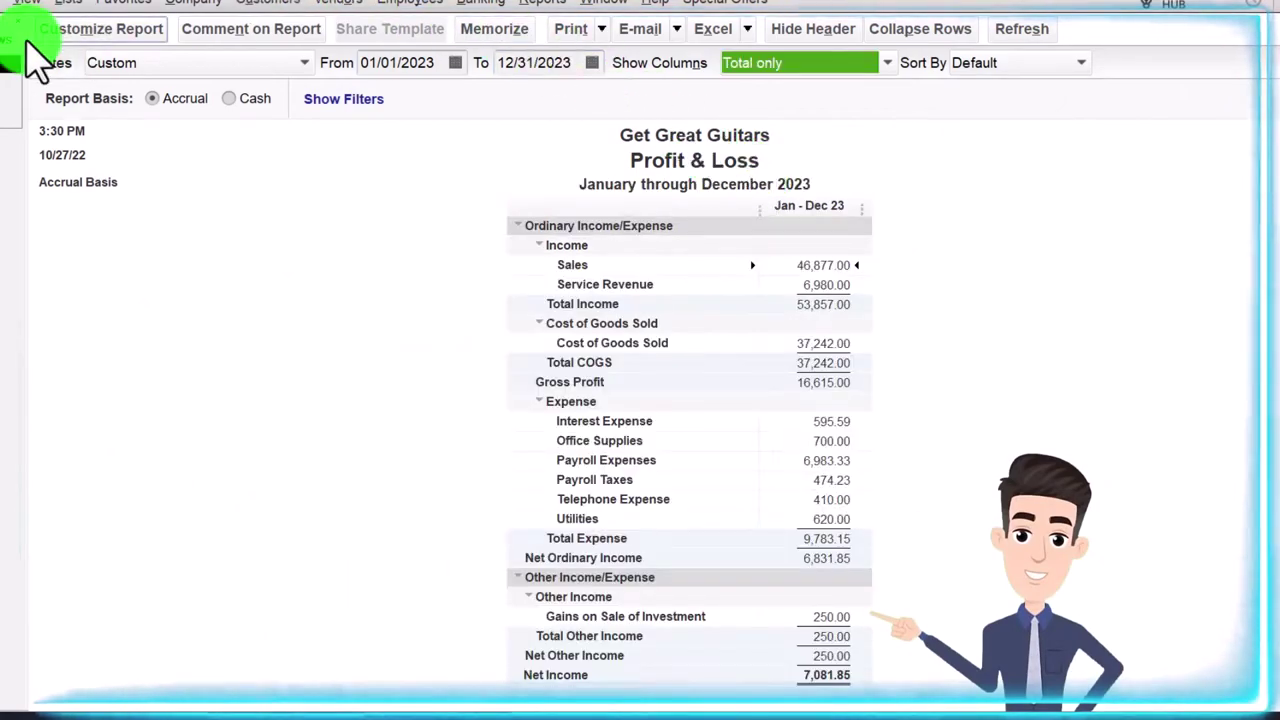
Customize the Profit & Loss report's column label font to size 14 and apply the change to all related fonts.
{"action": "left_click", "coordinate": [86, 32]}
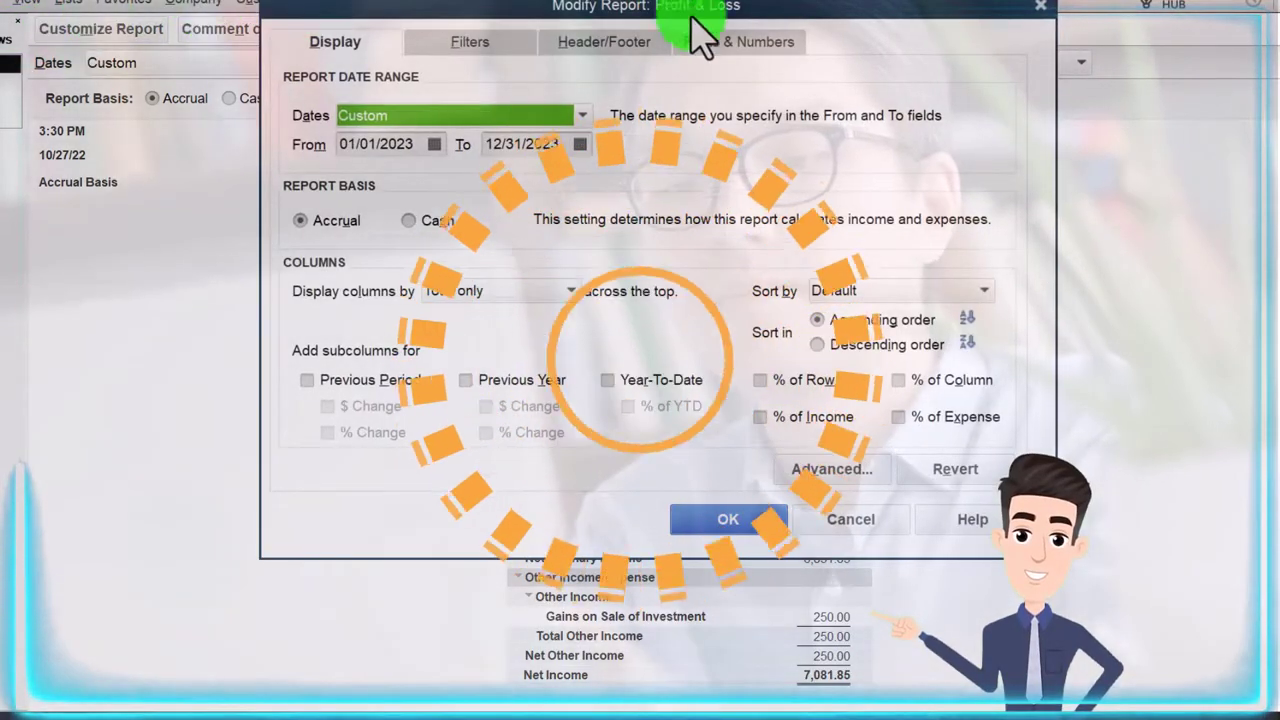
{"action": "left_click", "coordinate": [706, 41]}
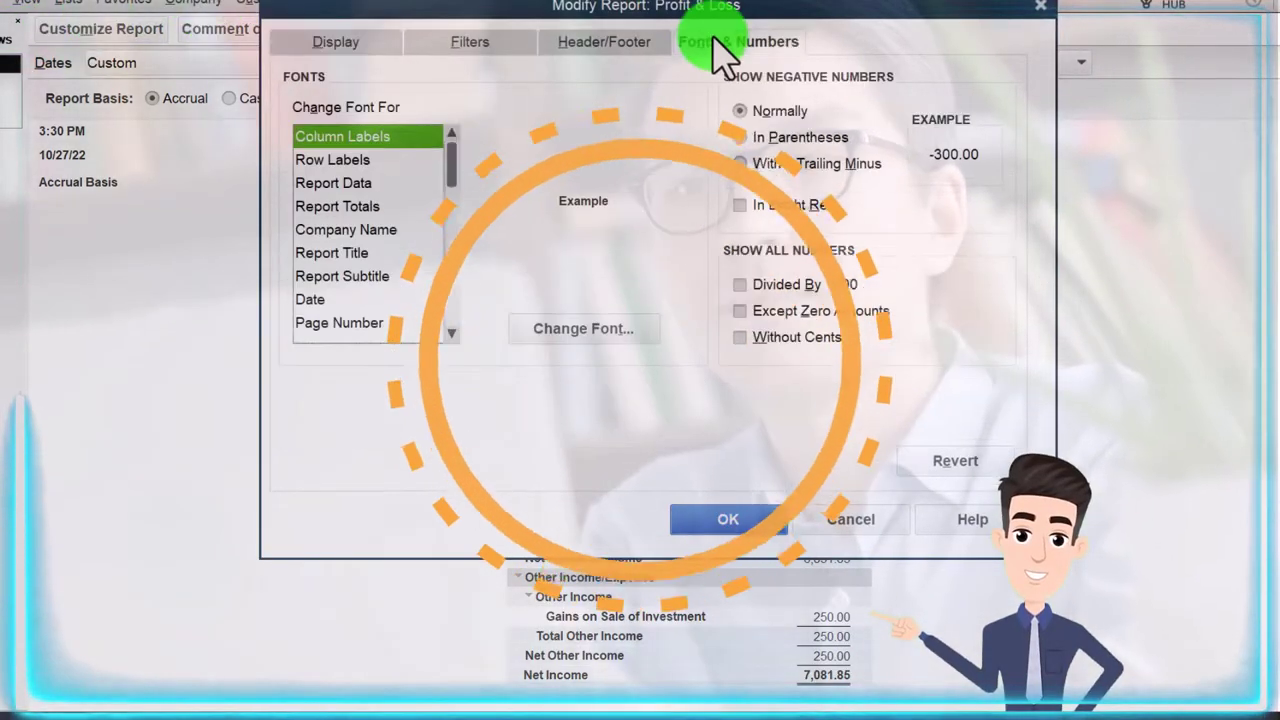
{"action": "left_click", "coordinate": [628, 320]}
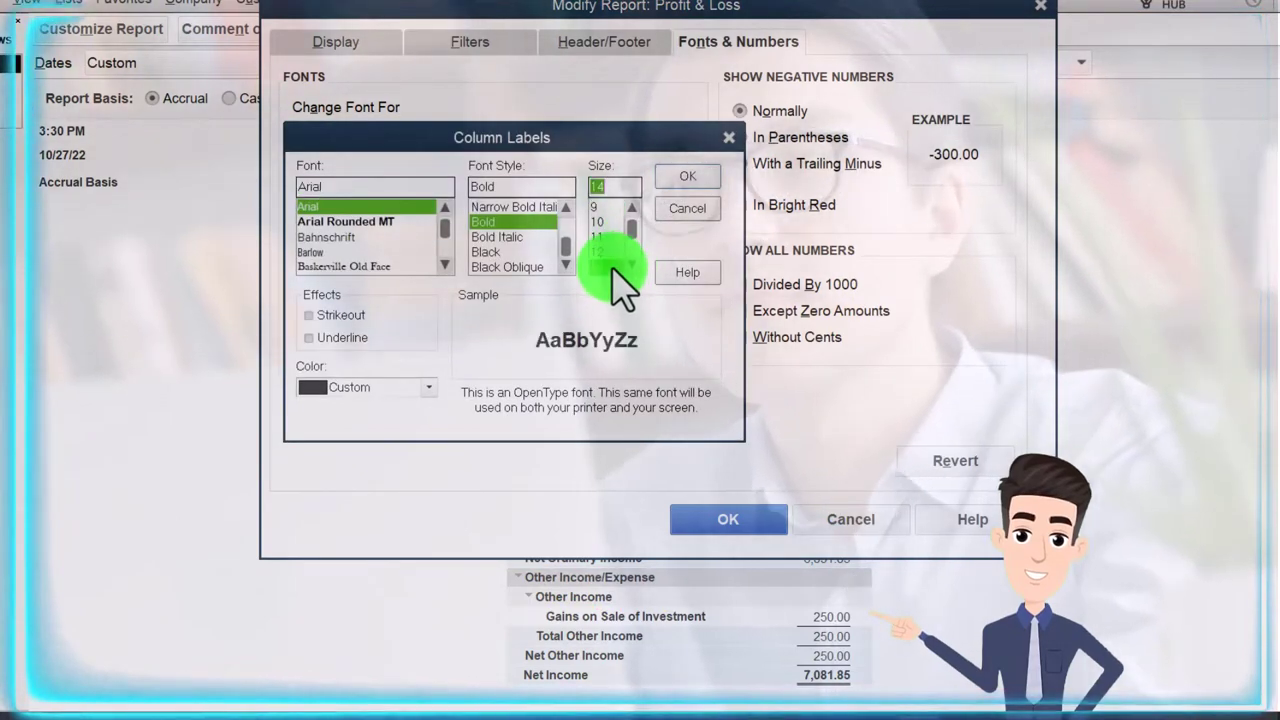
{"action": "left_click", "coordinate": [672, 182]}
{"action": "left_click", "coordinate": [570, 194]}
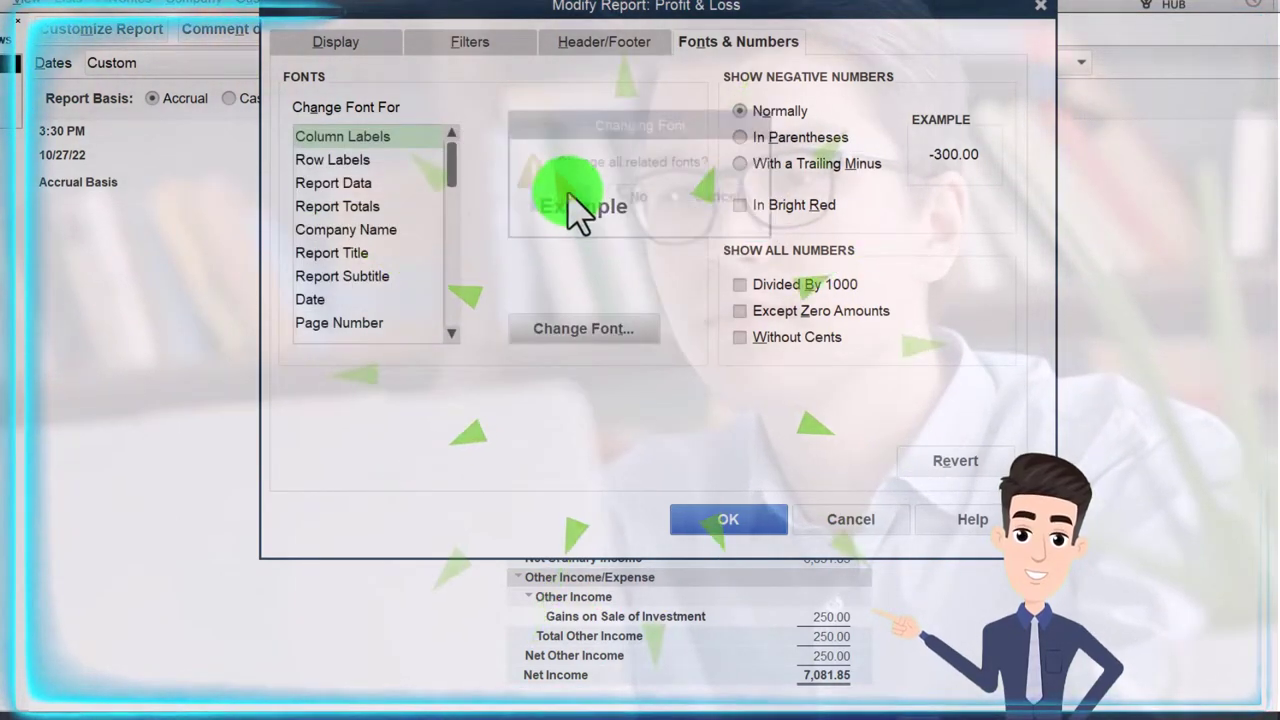
{"action": "left_click", "coordinate": [768, 530]}
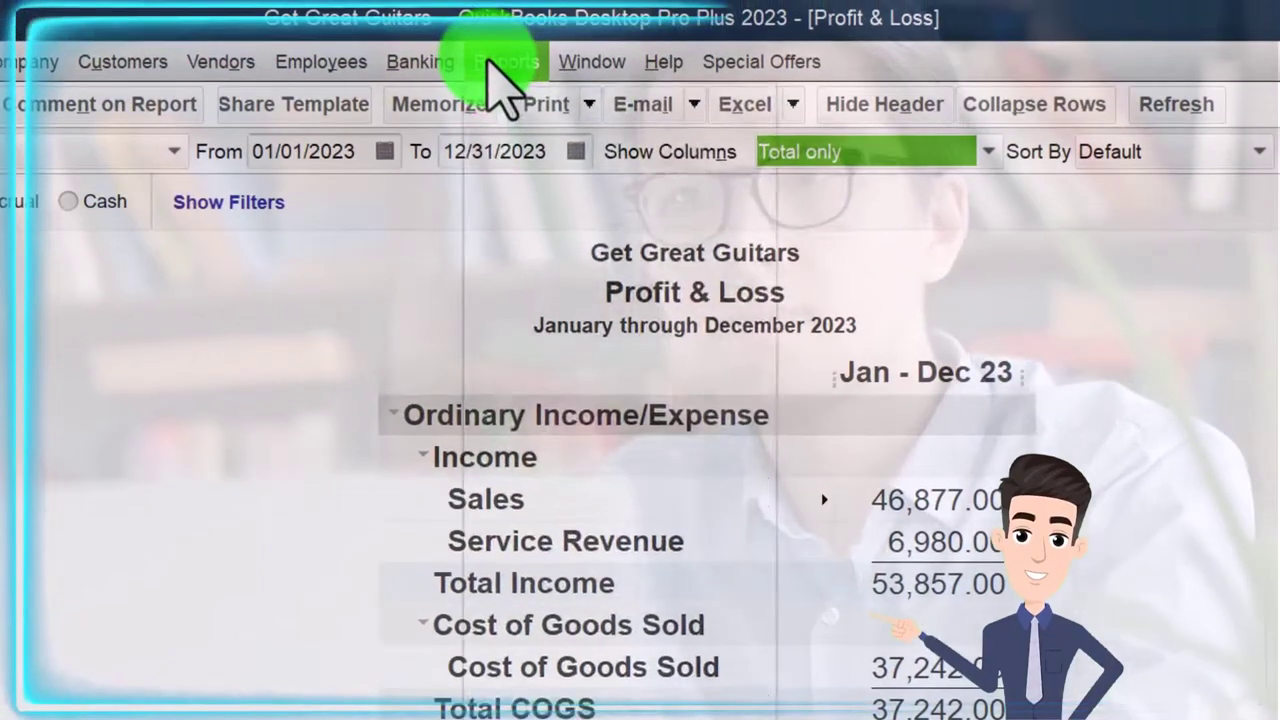
Open the standard Balance Sheet report and customize its date range from 01/01/2023 to 12/31/2023.
{"action": "left_click", "coordinate": [520, 30]}
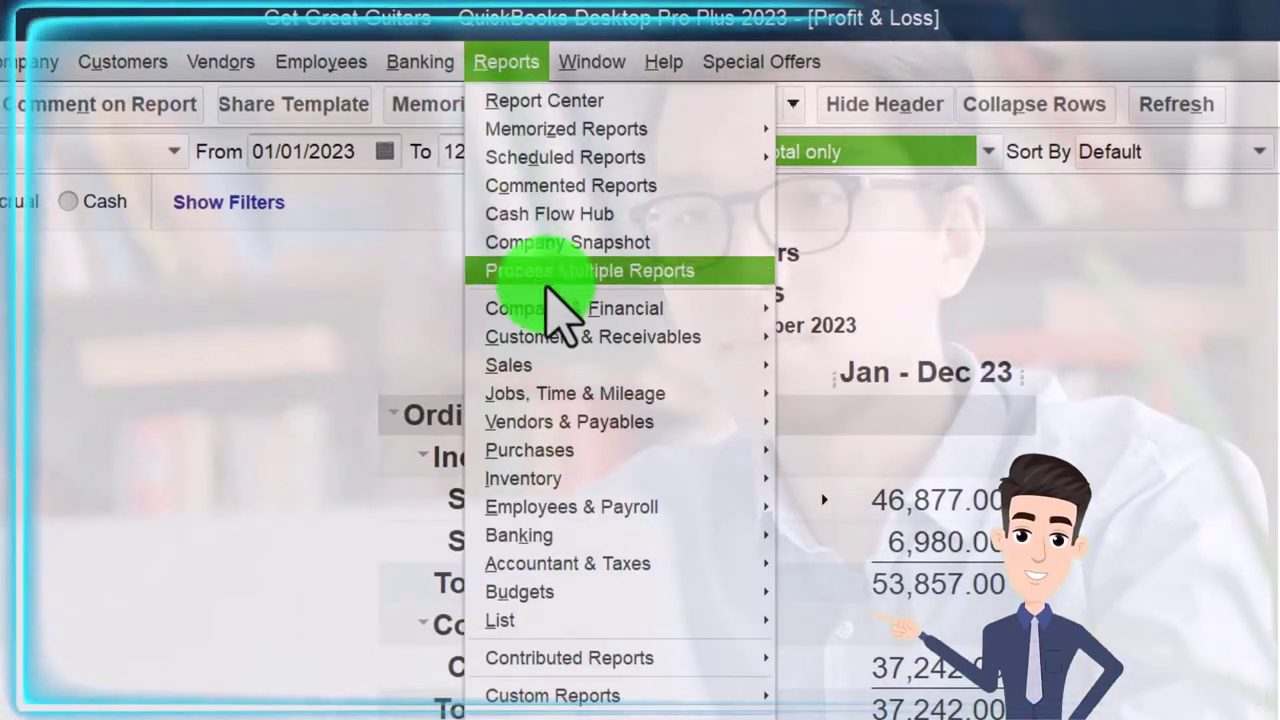
{"action": "mouse_move", "coordinate": [566, 243]}
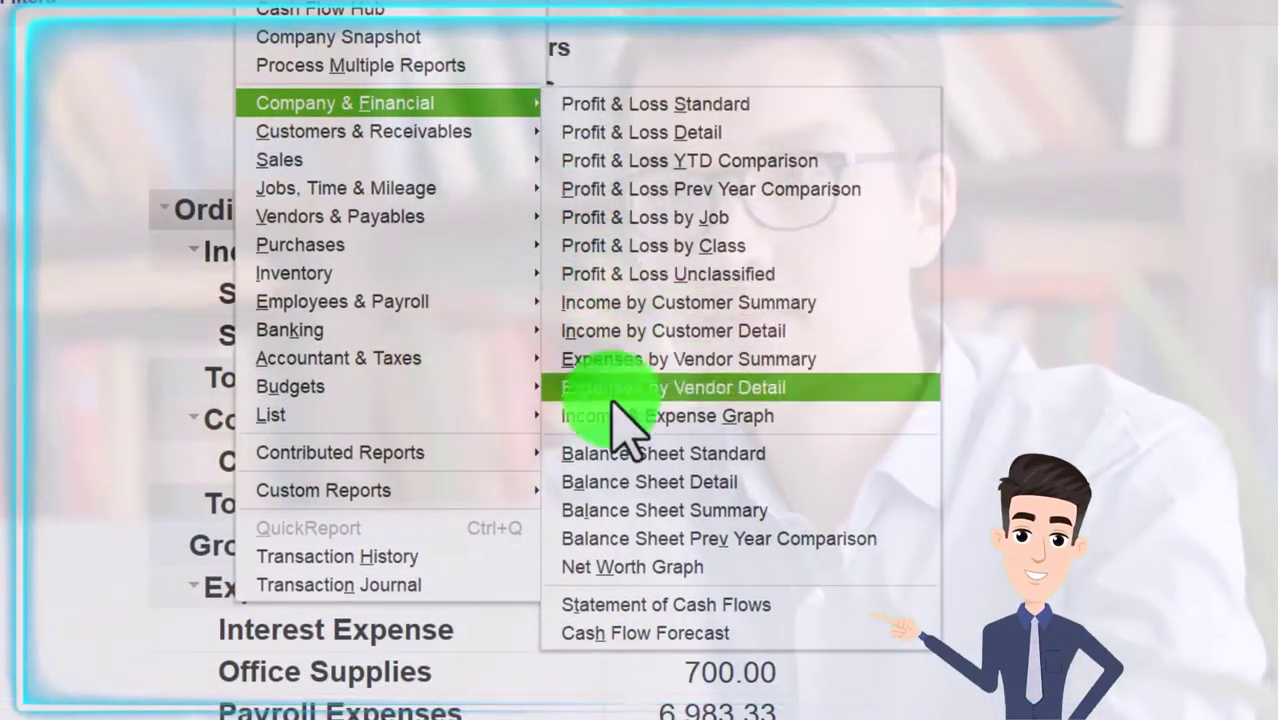
{"action": "left_click", "coordinate": [614, 455]}
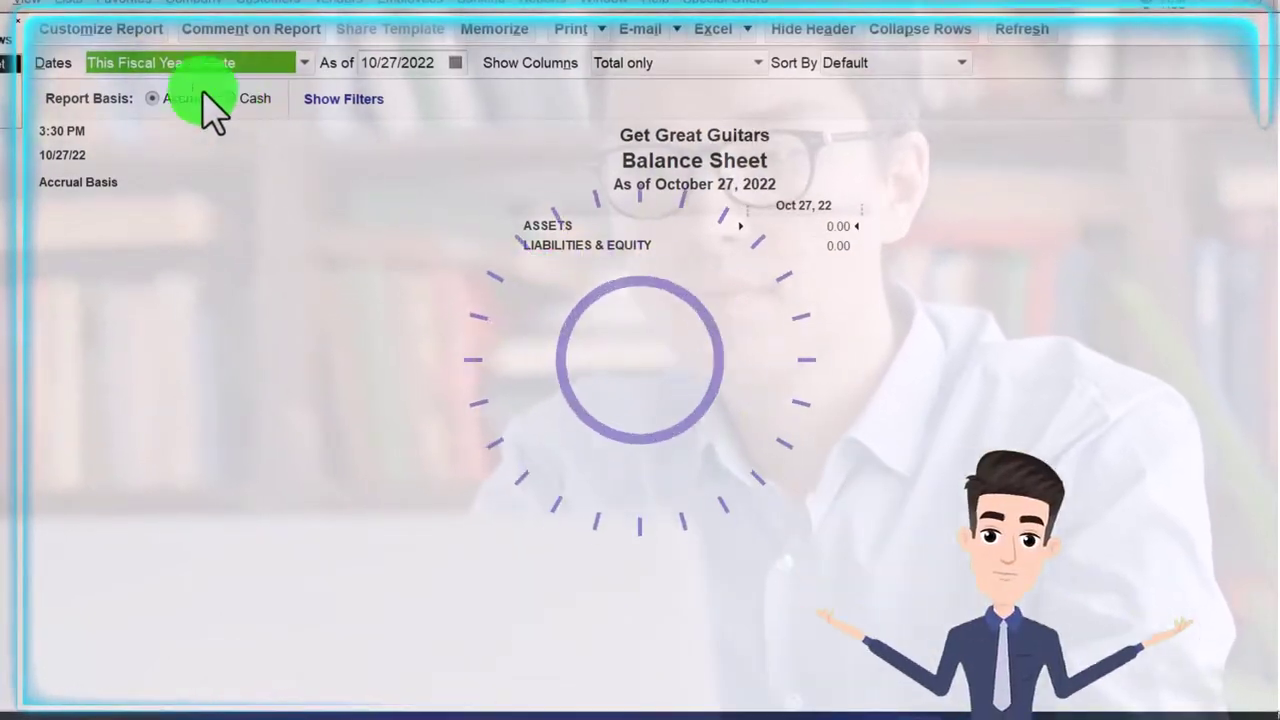
{"action": "left_click", "coordinate": [130, 32]}
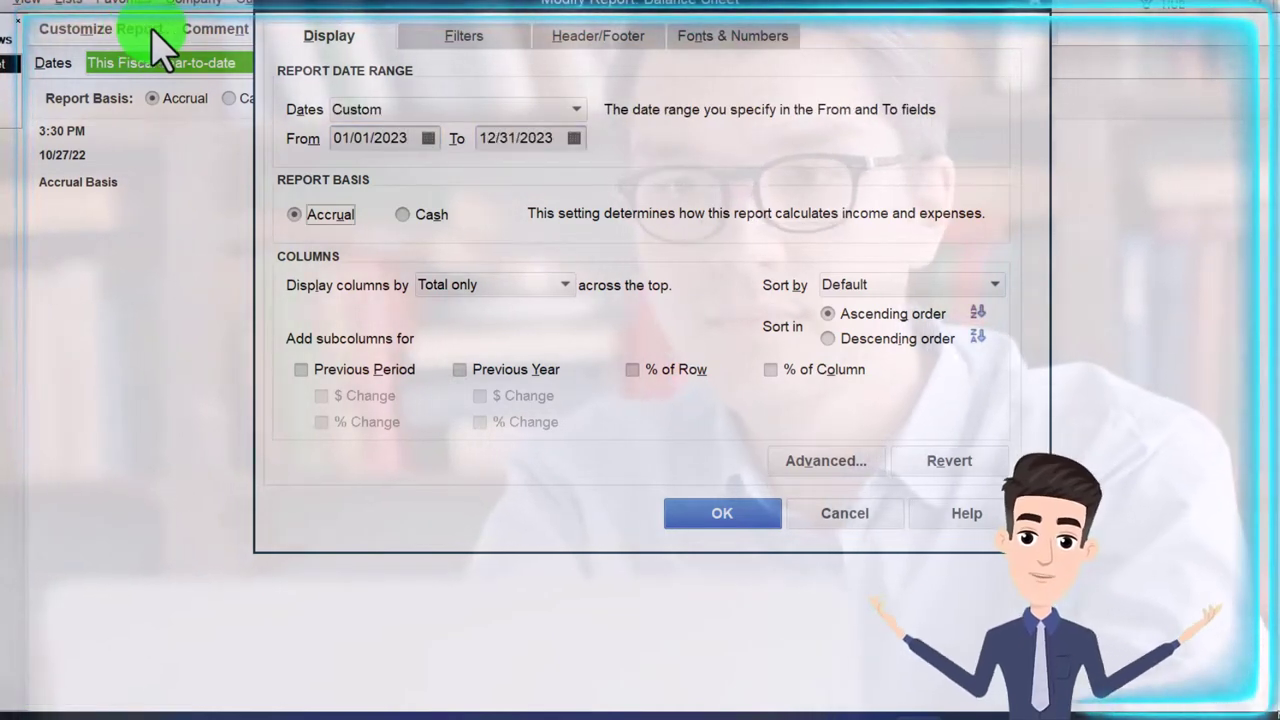
Enlarge the Balance Sheet's column label font, apply the change to all related fonts, and accept the report modifications.
{"action": "left_click", "coordinate": [729, 38]}
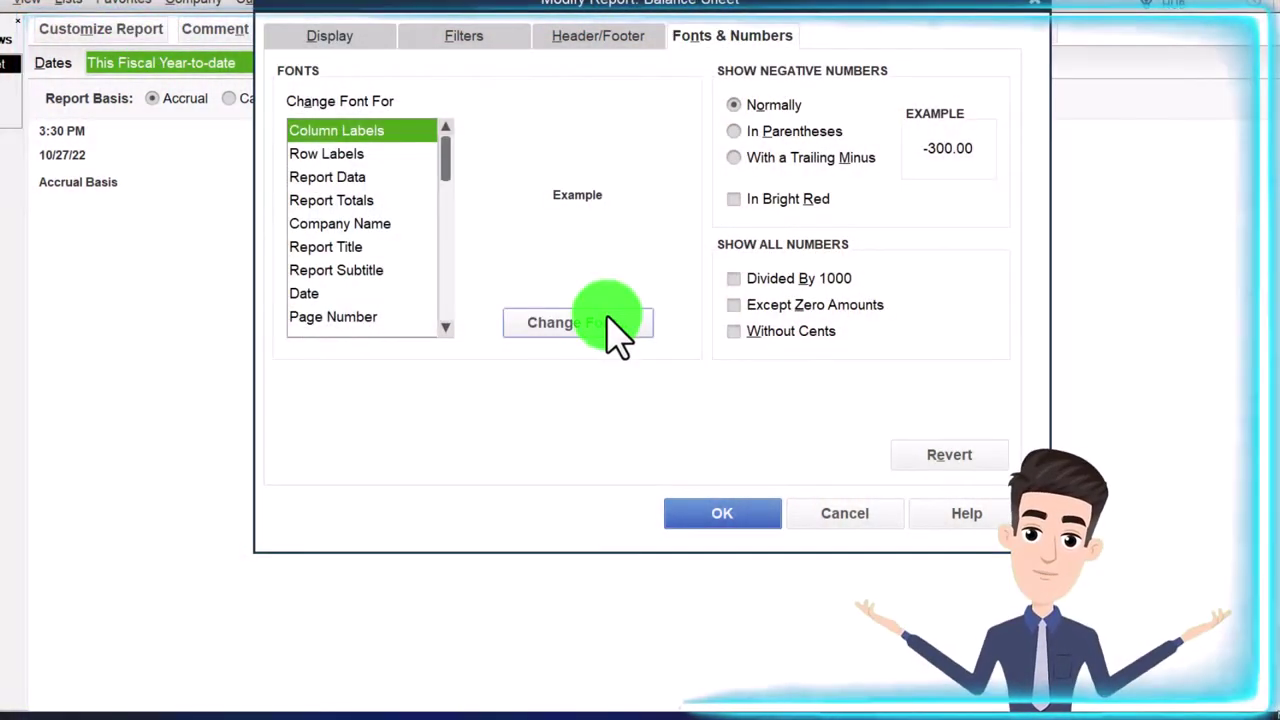
{"action": "left_click", "coordinate": [606, 322]}
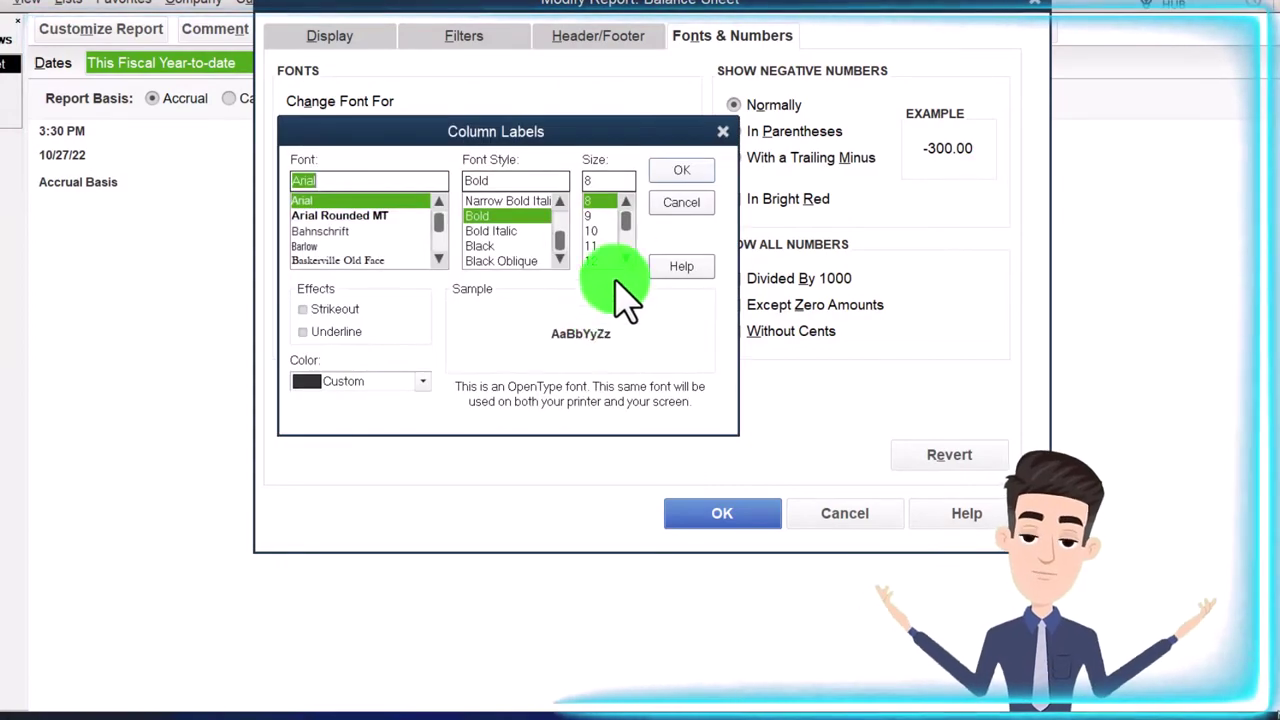
{"action": "left_click", "coordinate": [666, 172]}
{"action": "left_click", "coordinate": [556, 200]}
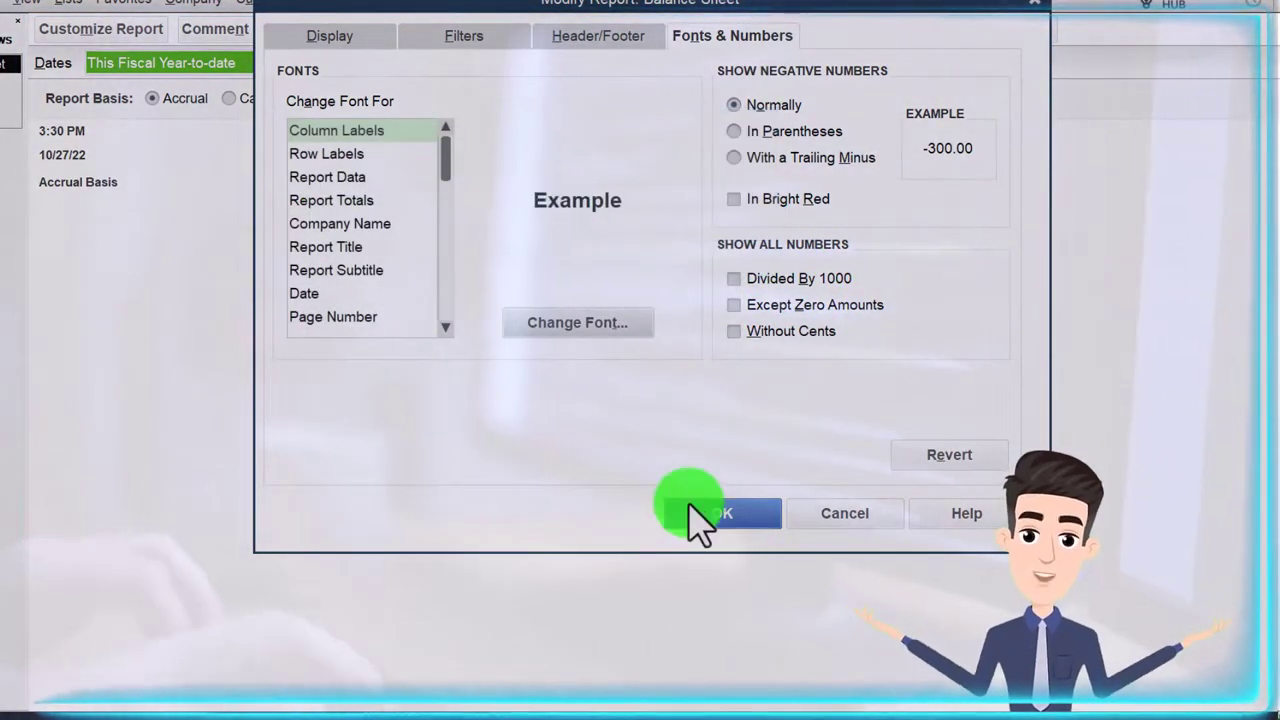
{"action": "left_click", "coordinate": [702, 512]}
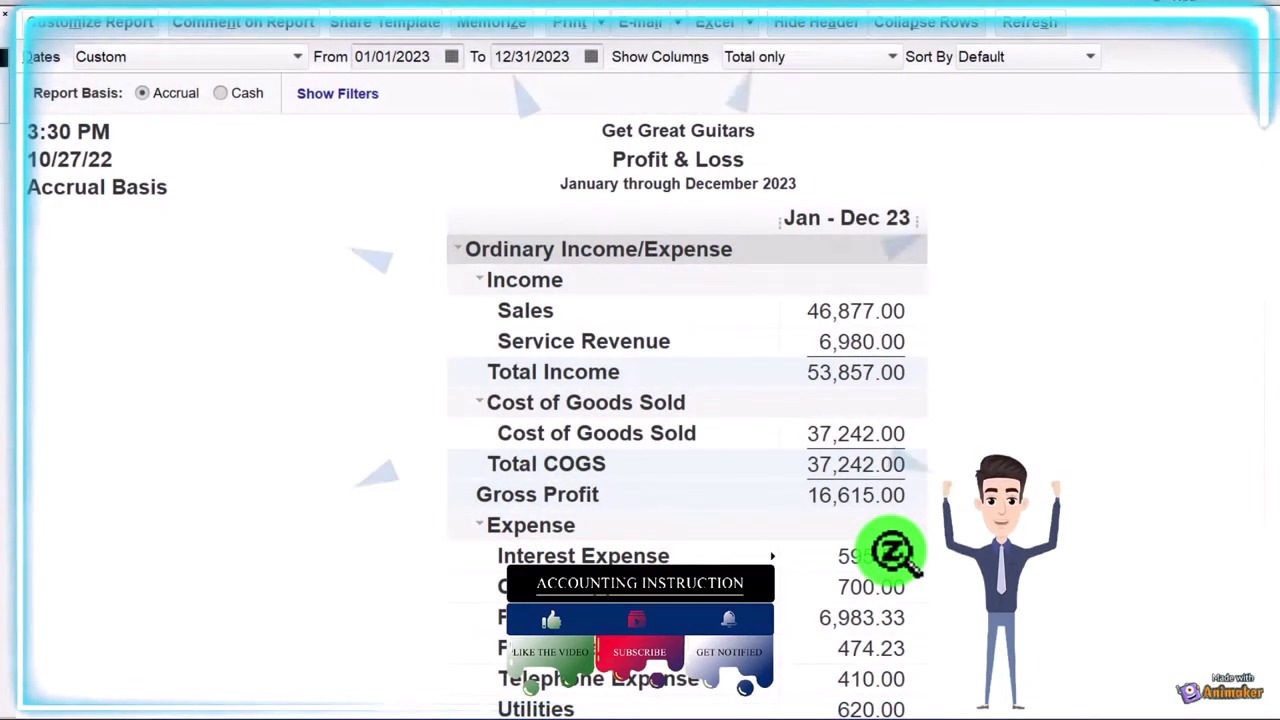
Examine the Profit & Loss report's income, cost of goods sold, expense and other income lines down to net income.
{"action": "scroll", "coordinate": [686, 450], "scroll_direction": "down", "scroll_amount": 3}
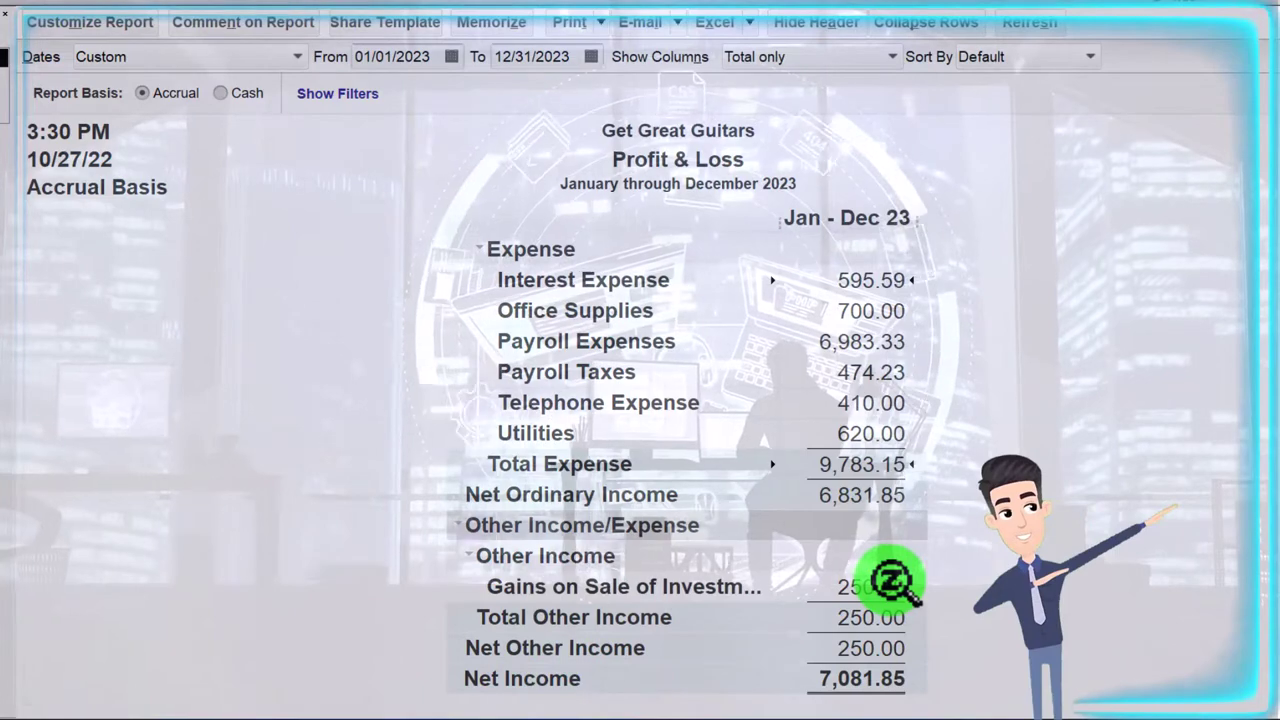
{"action": "scroll", "coordinate": [889, 579], "scroll_direction": "up", "scroll_amount": 3}
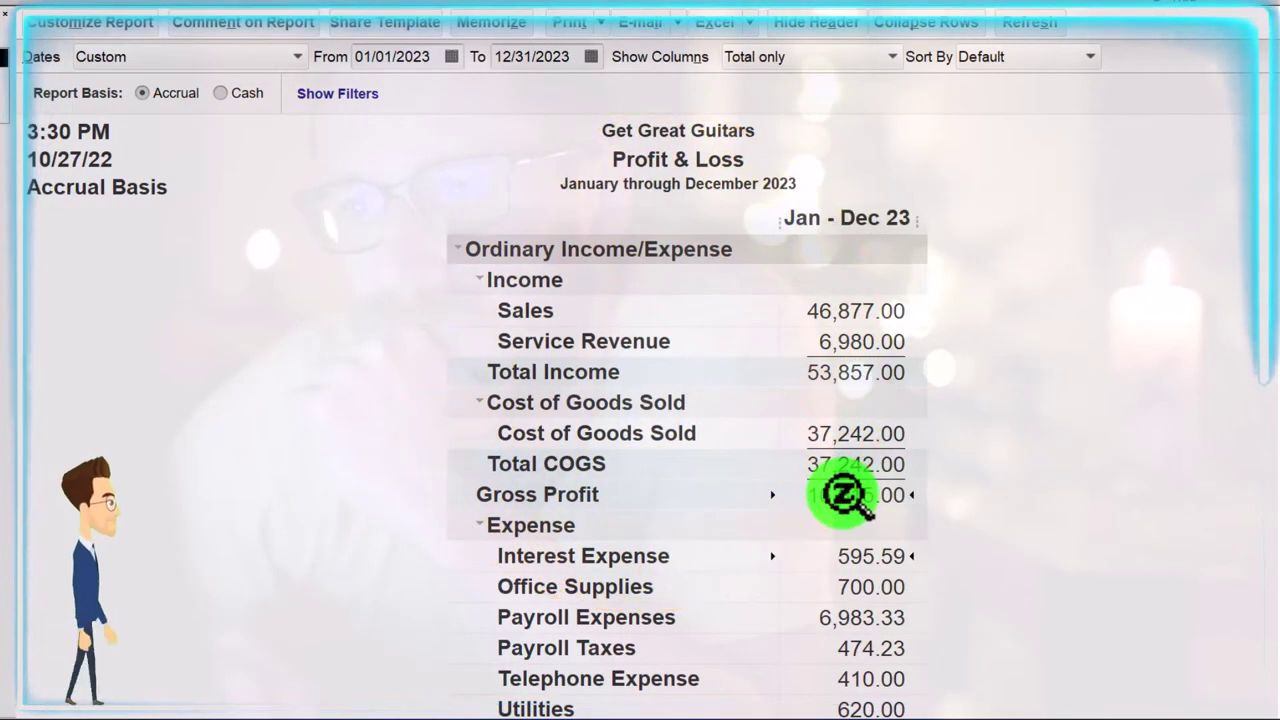
{"action": "scroll", "coordinate": [843, 495], "scroll_direction": "down", "scroll_amount": 1}
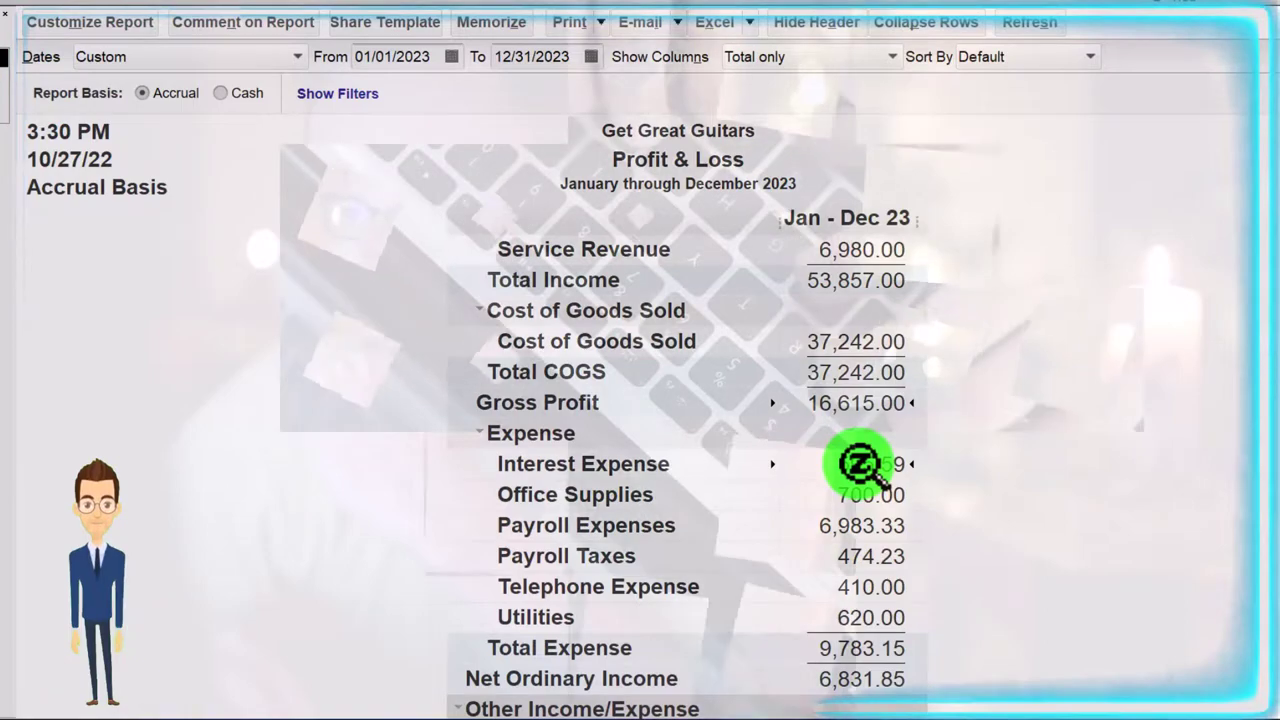
{"action": "scroll", "coordinate": [858, 465], "scroll_direction": "down", "scroll_amount": 1}
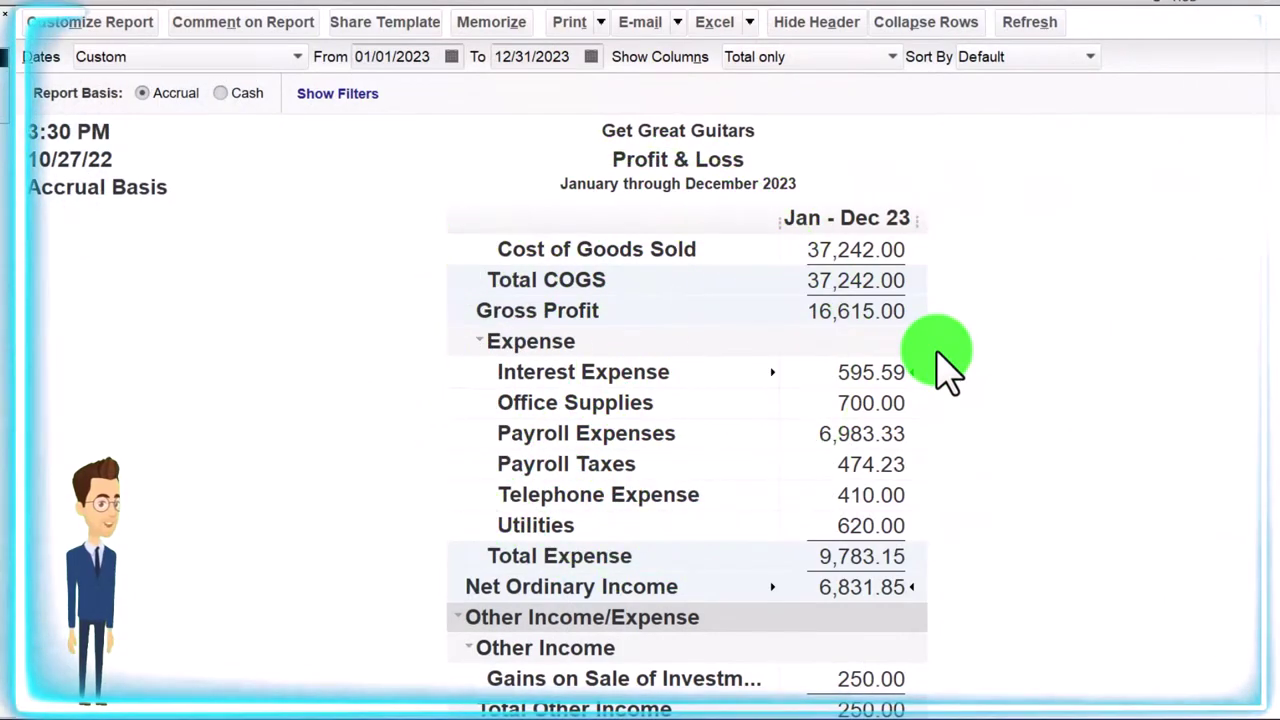
{"action": "scroll", "coordinate": [945, 370], "scroll_direction": "down", "scroll_amount": 1}
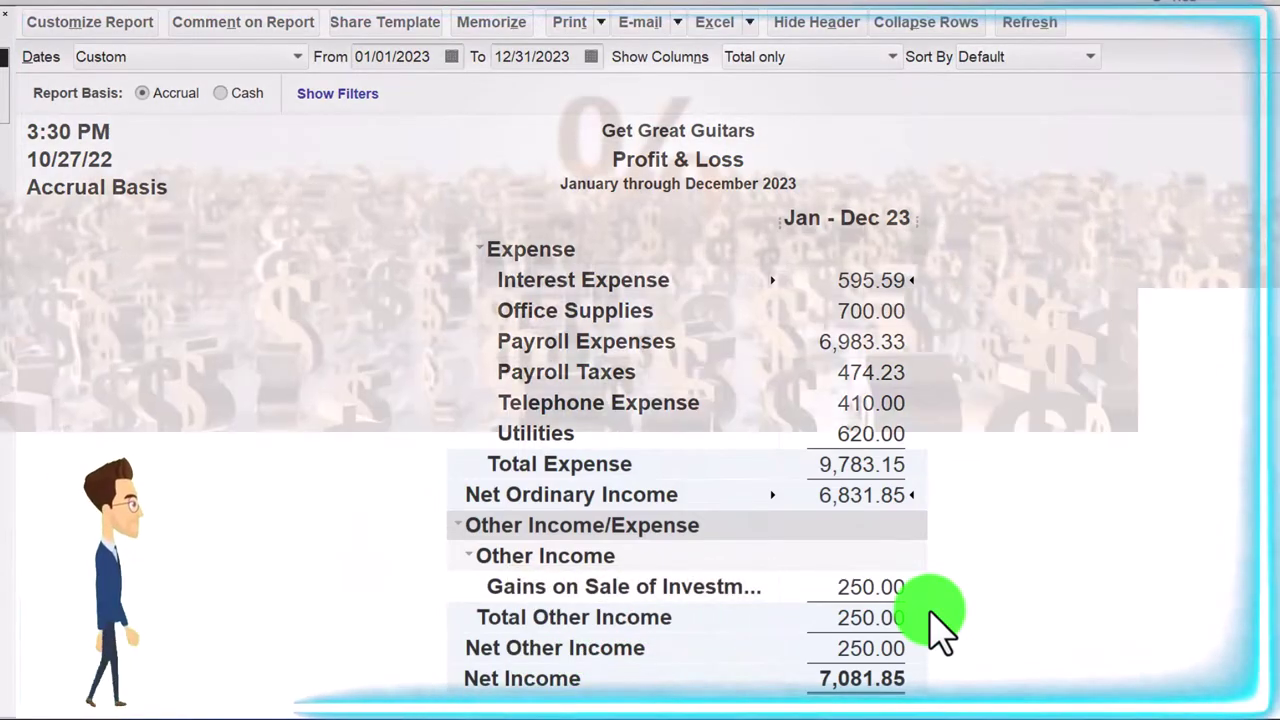
{"action": "scroll", "coordinate": [935, 615], "scroll_direction": "up", "scroll_amount": 3}
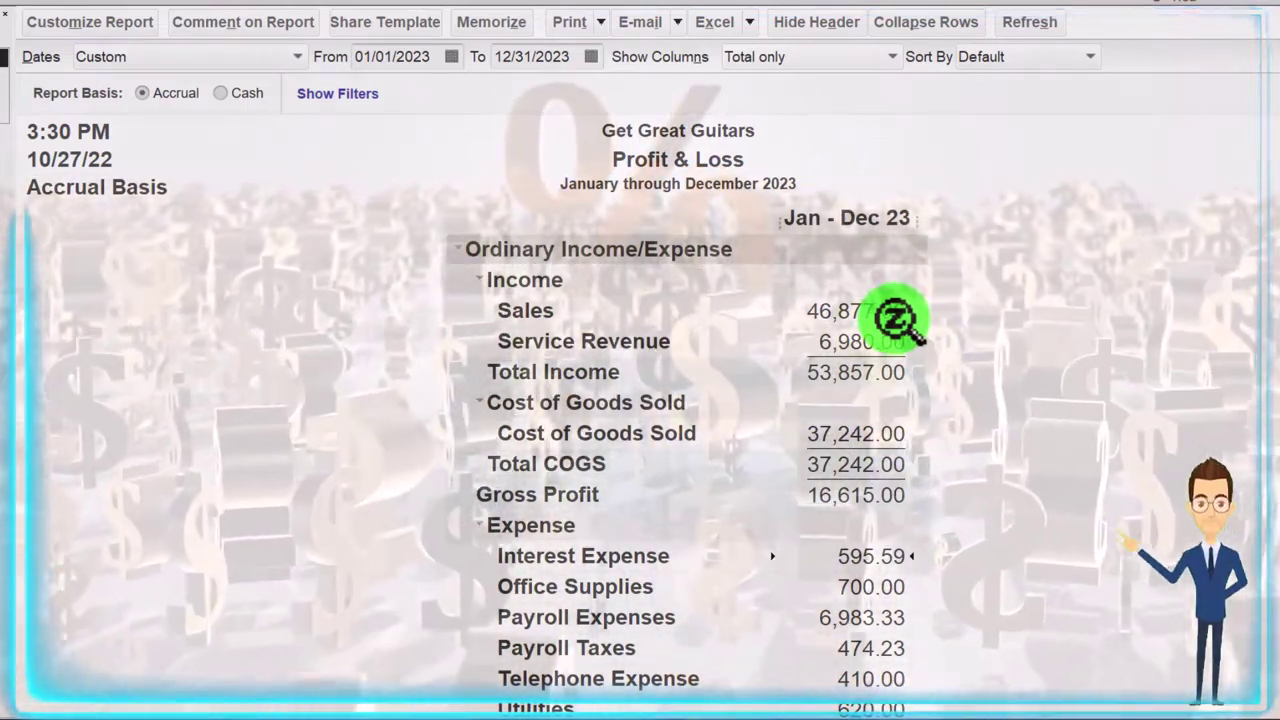
{"action": "scroll", "coordinate": [895, 318], "scroll_direction": "down", "scroll_amount": 2}
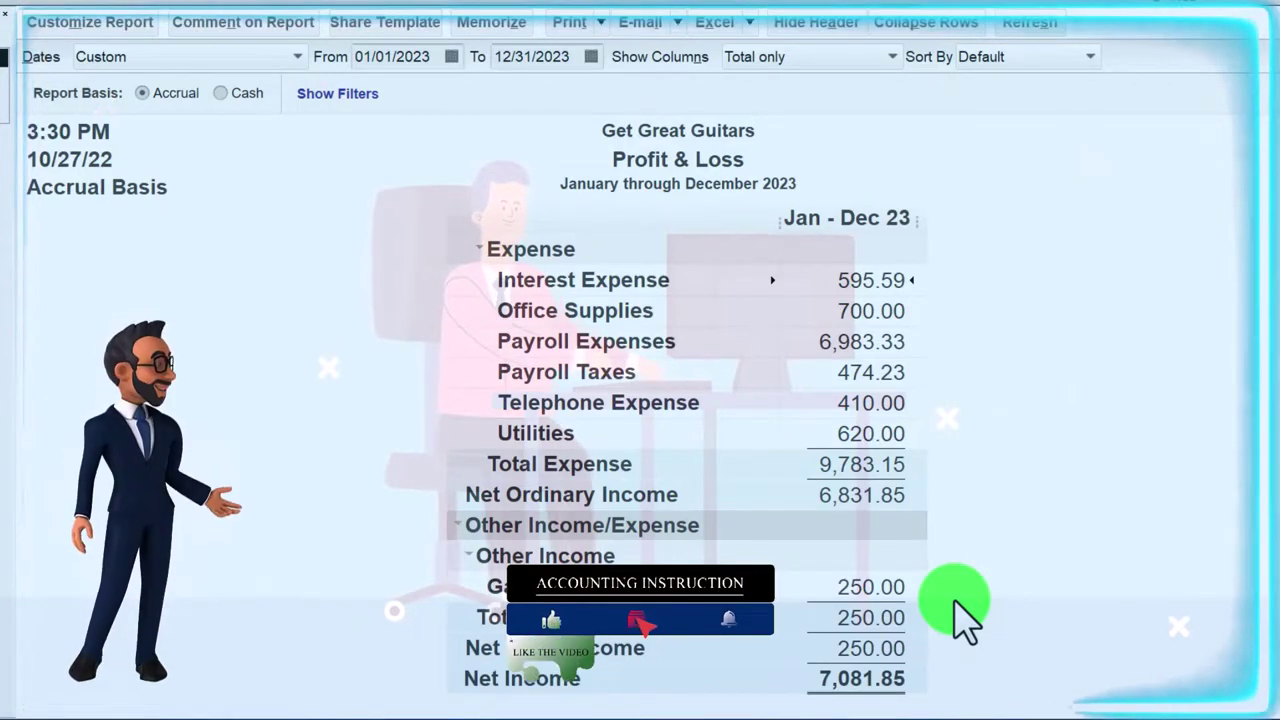
{"action": "scroll", "coordinate": [955, 615], "scroll_direction": "up", "scroll_amount": 1}
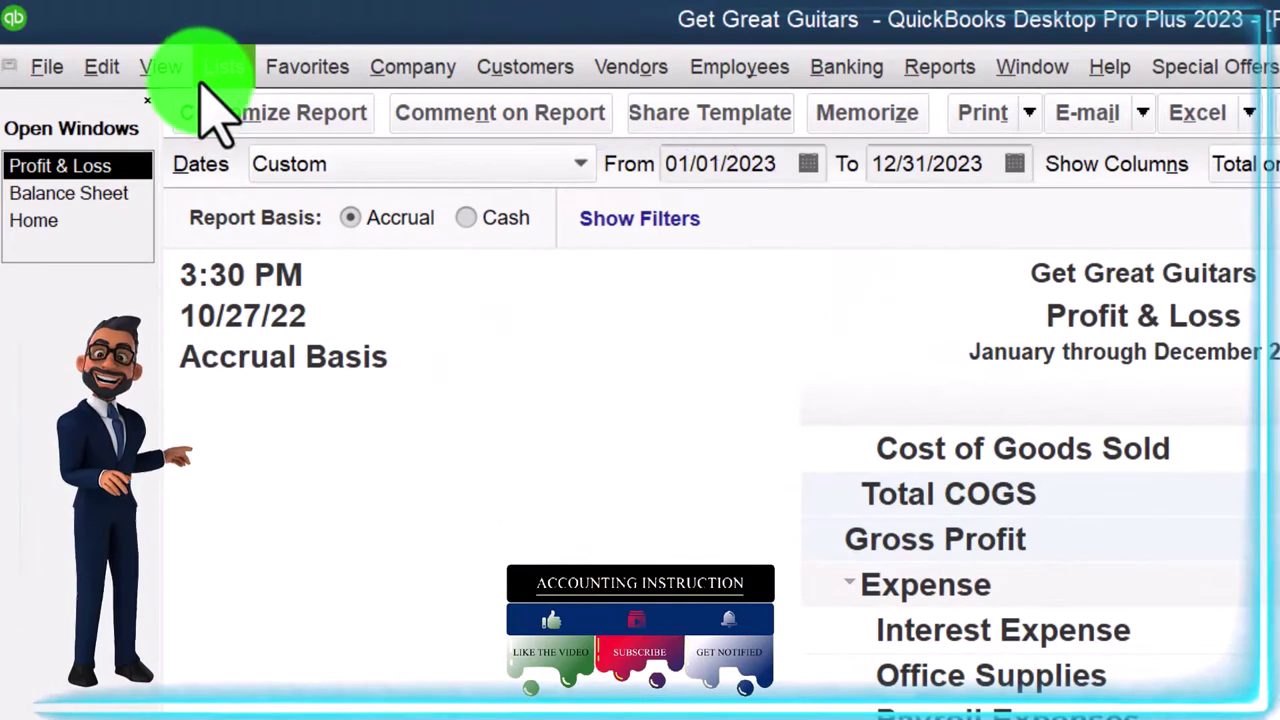
Open the Chart of Accounts and find the Interest Expense account among the expense accounts.
{"action": "left_click", "coordinate": [212, 70]}
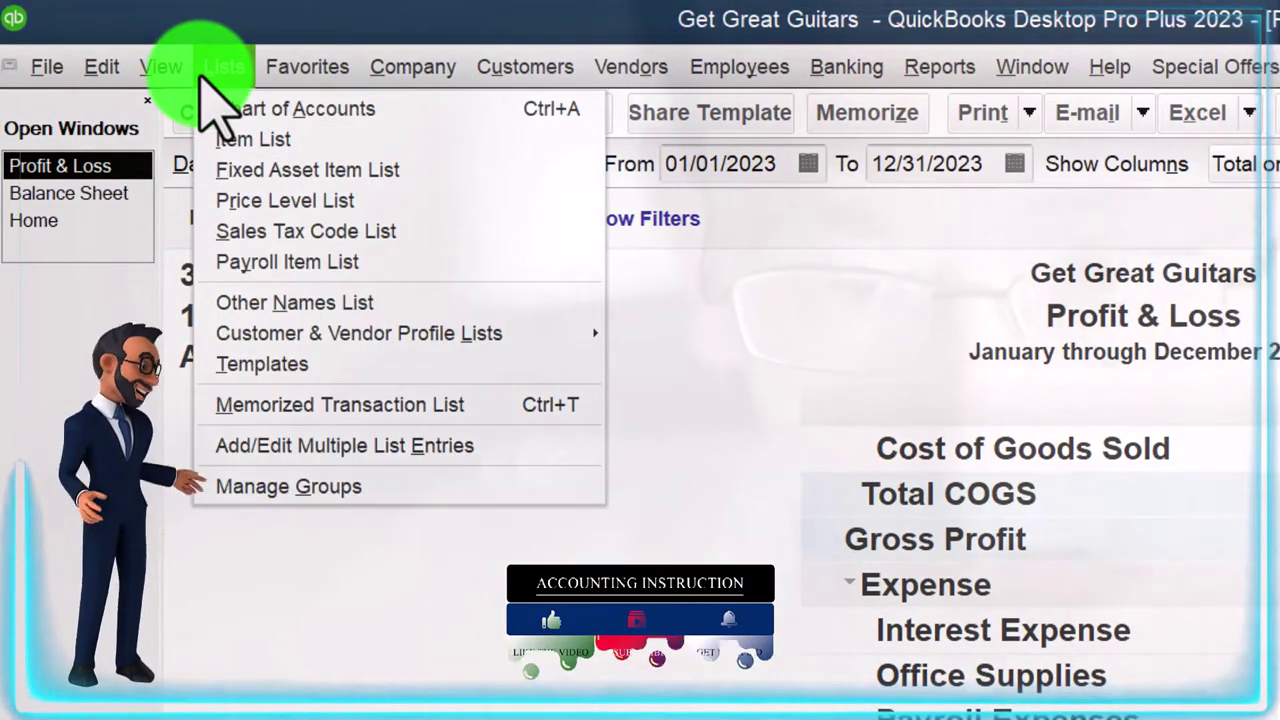
{"action": "left_click", "coordinate": [215, 108]}
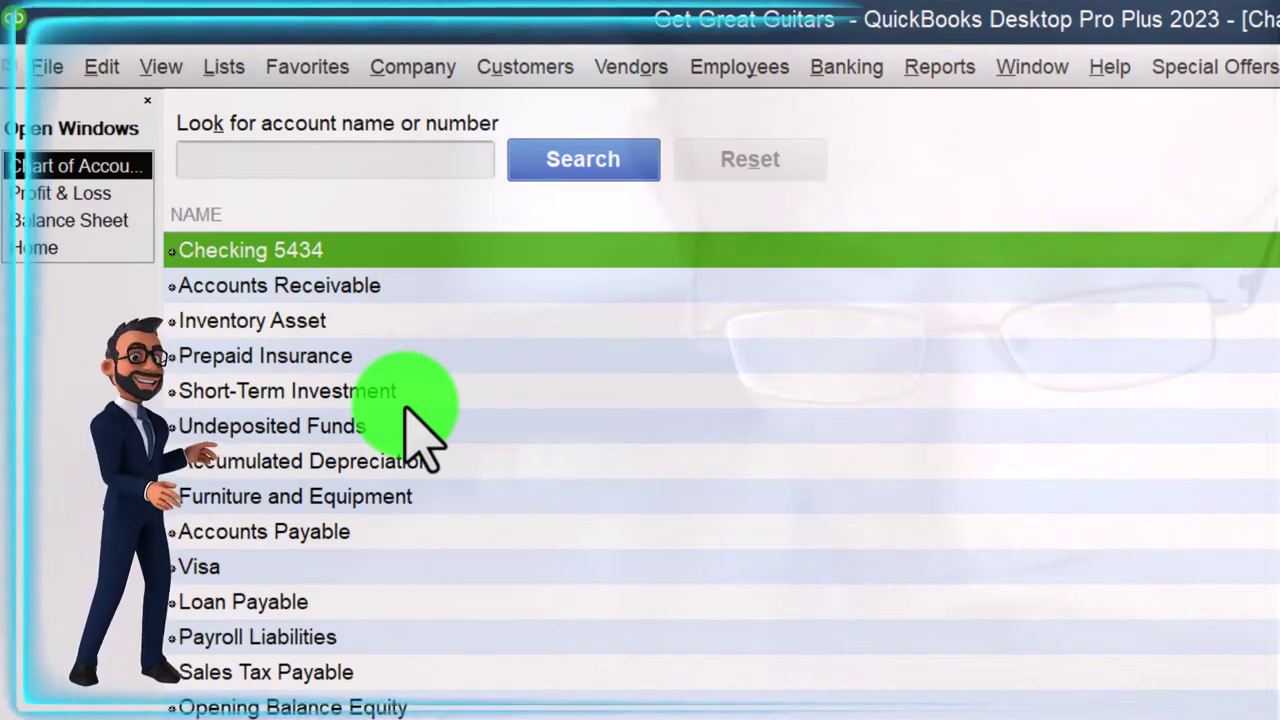
{"action": "scroll", "coordinate": [420, 430], "scroll_direction": "down", "scroll_amount": 6}
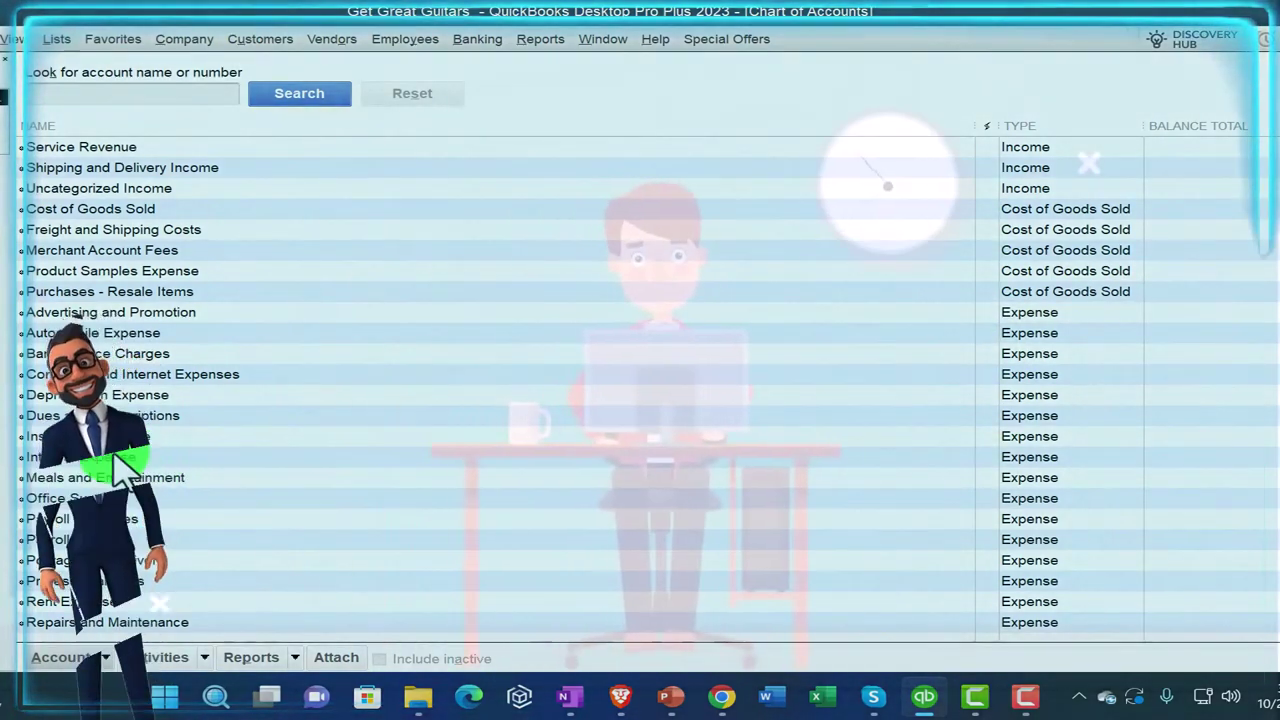
Change the Interest Expense account's type to Other Expense and save the account.
{"action": "left_click", "coordinate": [120, 457]}
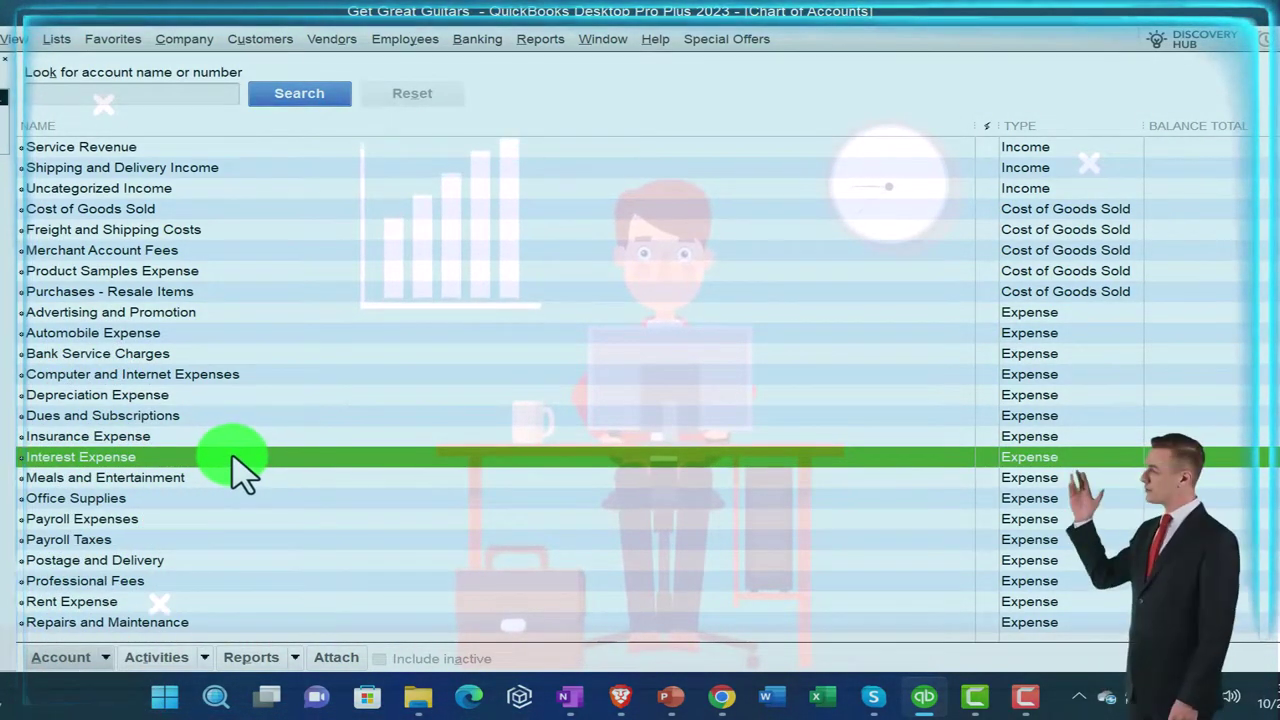
{"action": "right_click", "coordinate": [224, 458]}
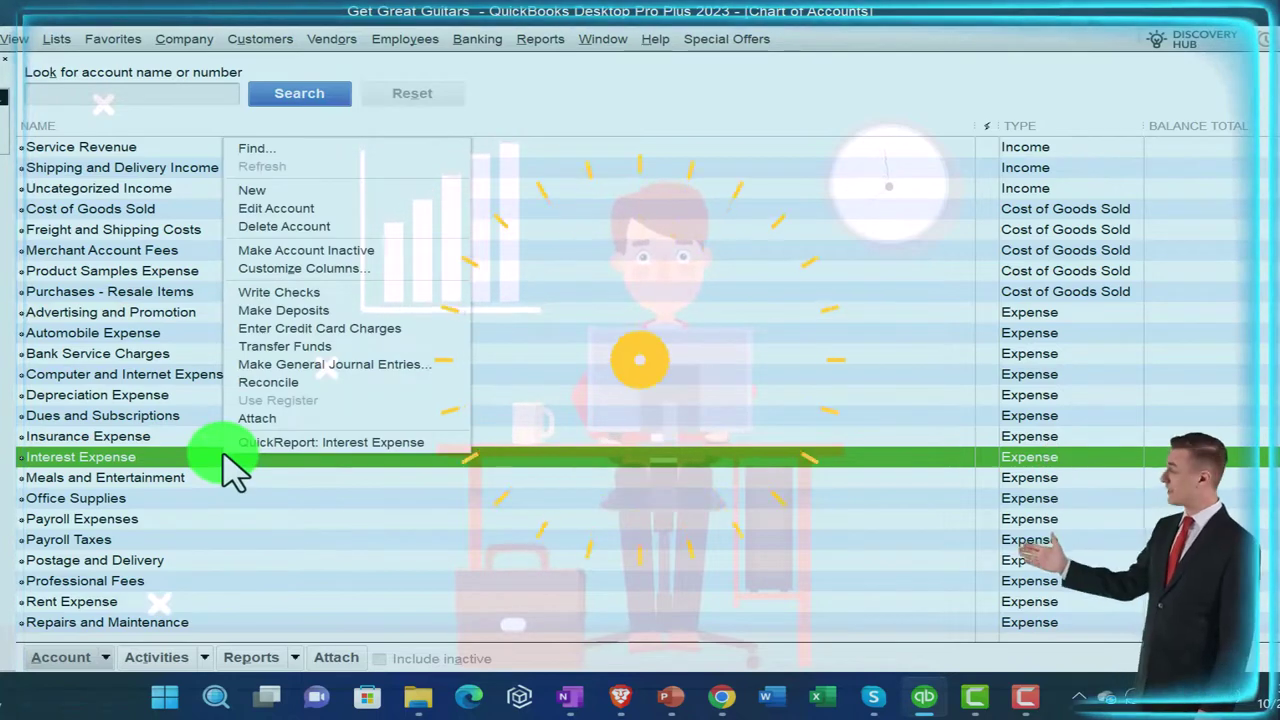
{"action": "left_click", "coordinate": [312, 228]}
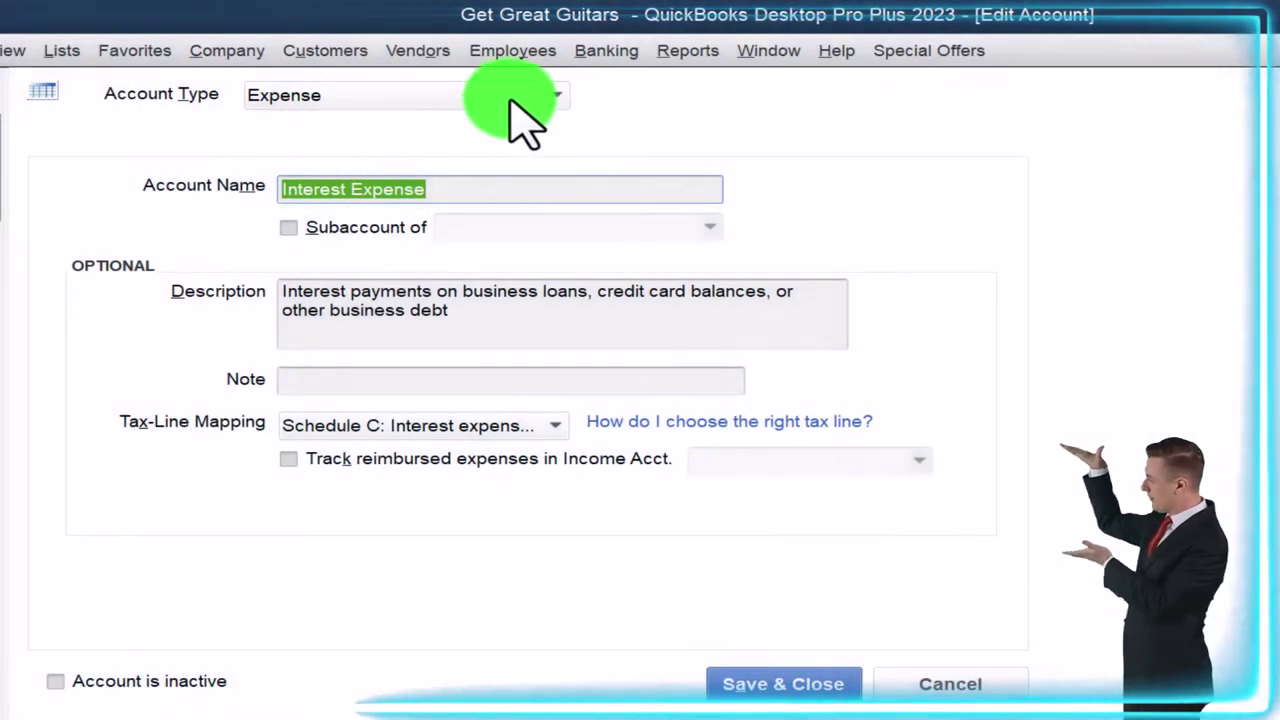
{"action": "left_click", "coordinate": [522, 100]}
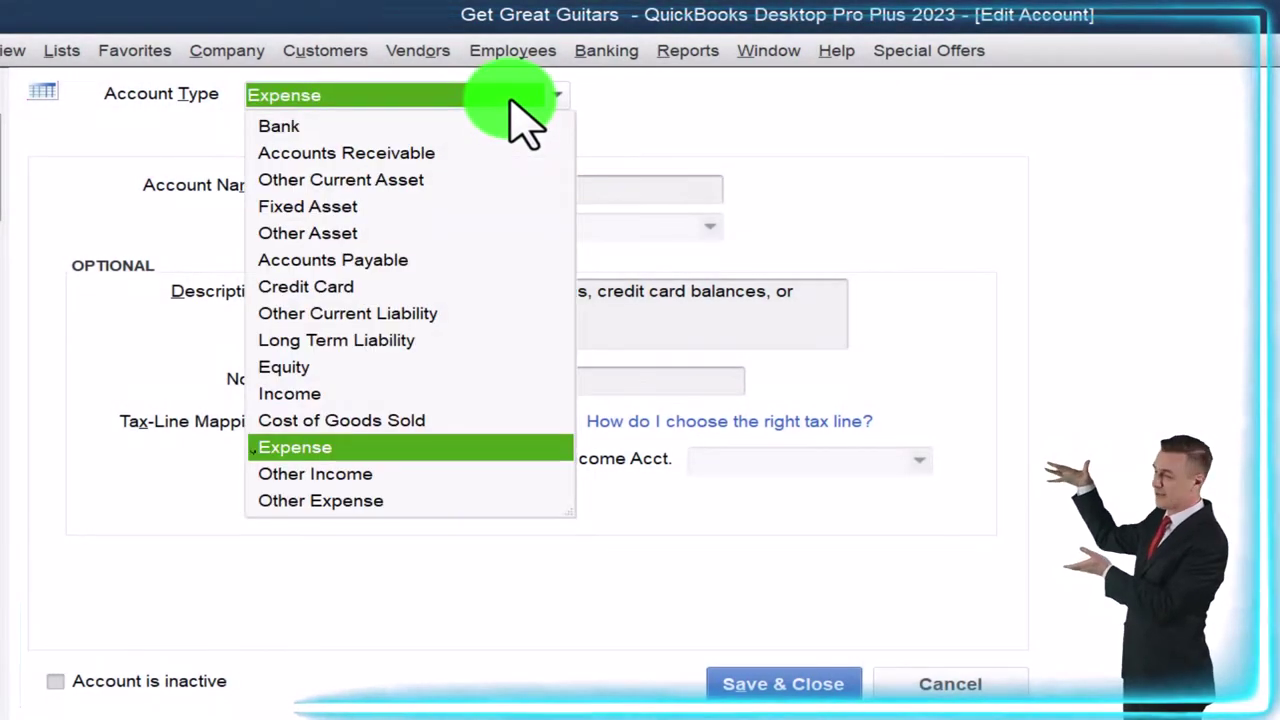
{"action": "left_click", "coordinate": [345, 501]}
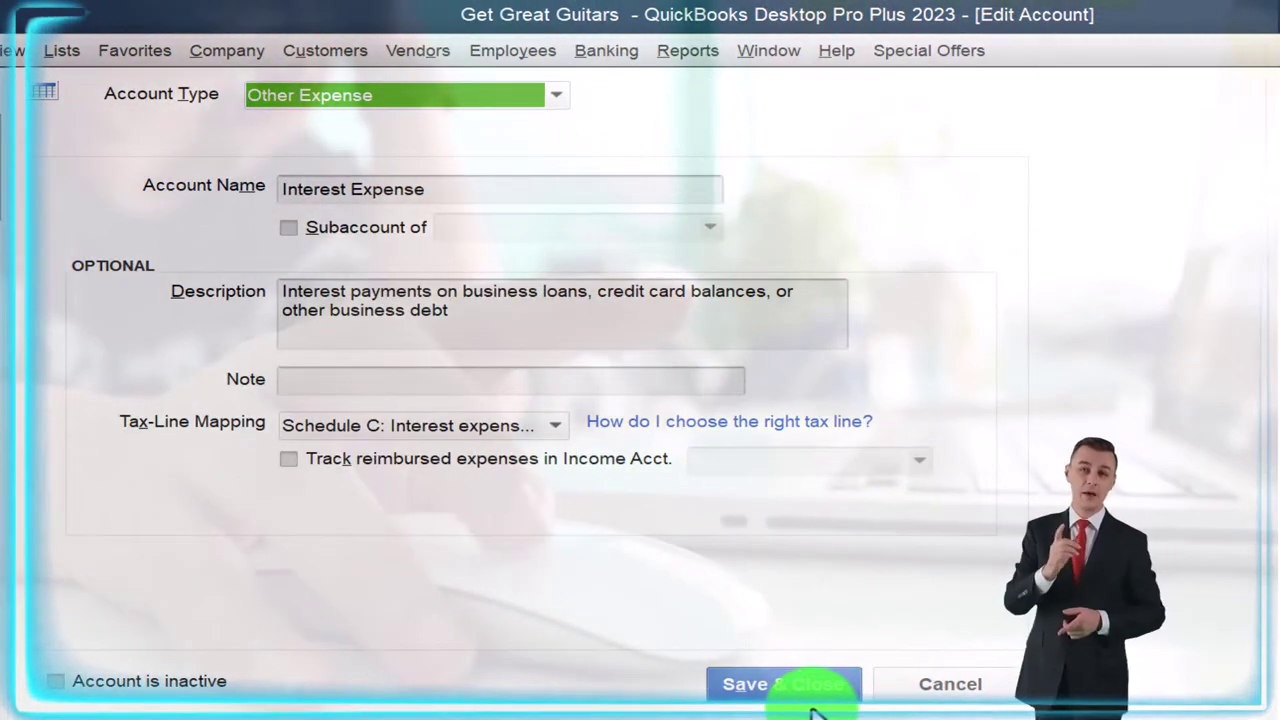
{"action": "left_click", "coordinate": [809, 695]}
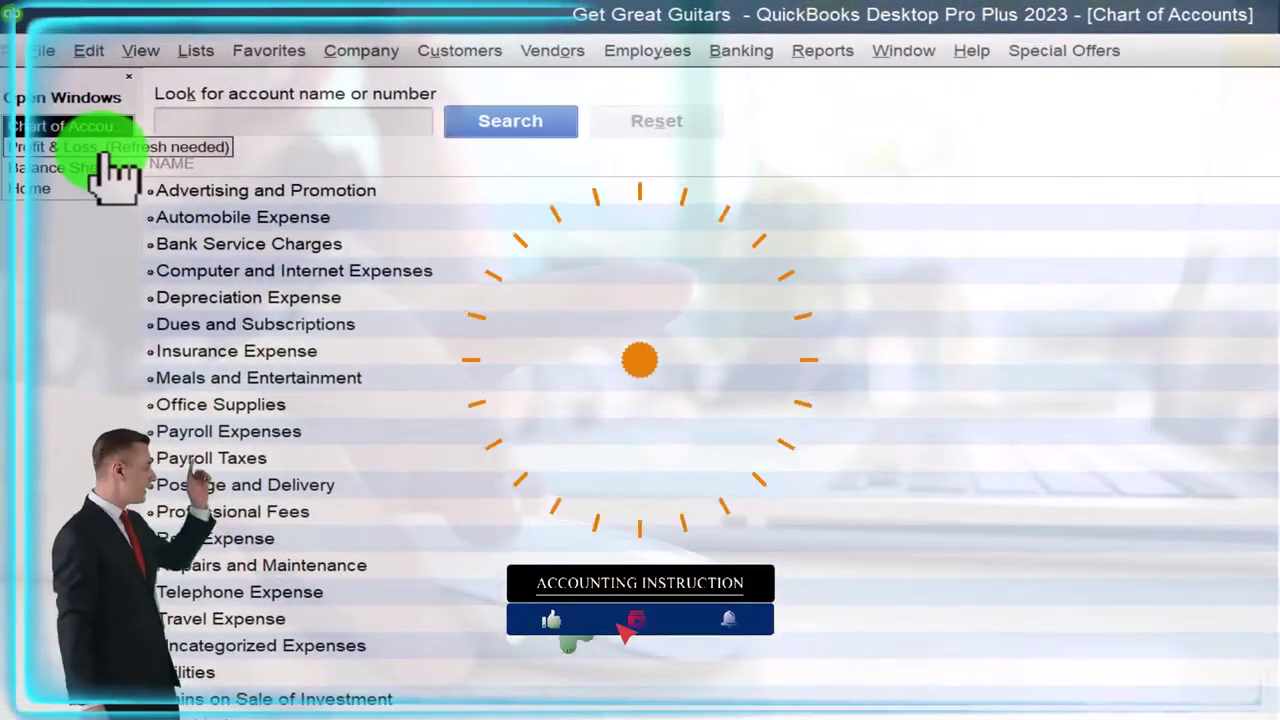
Check where Interest Expense is listed in the refreshed Profit & Loss report, down to net income.
{"action": "left_click", "coordinate": [103, 150]}
{"action": "scroll", "coordinate": [440, 390], "scroll_direction": "down", "scroll_amount": 3}
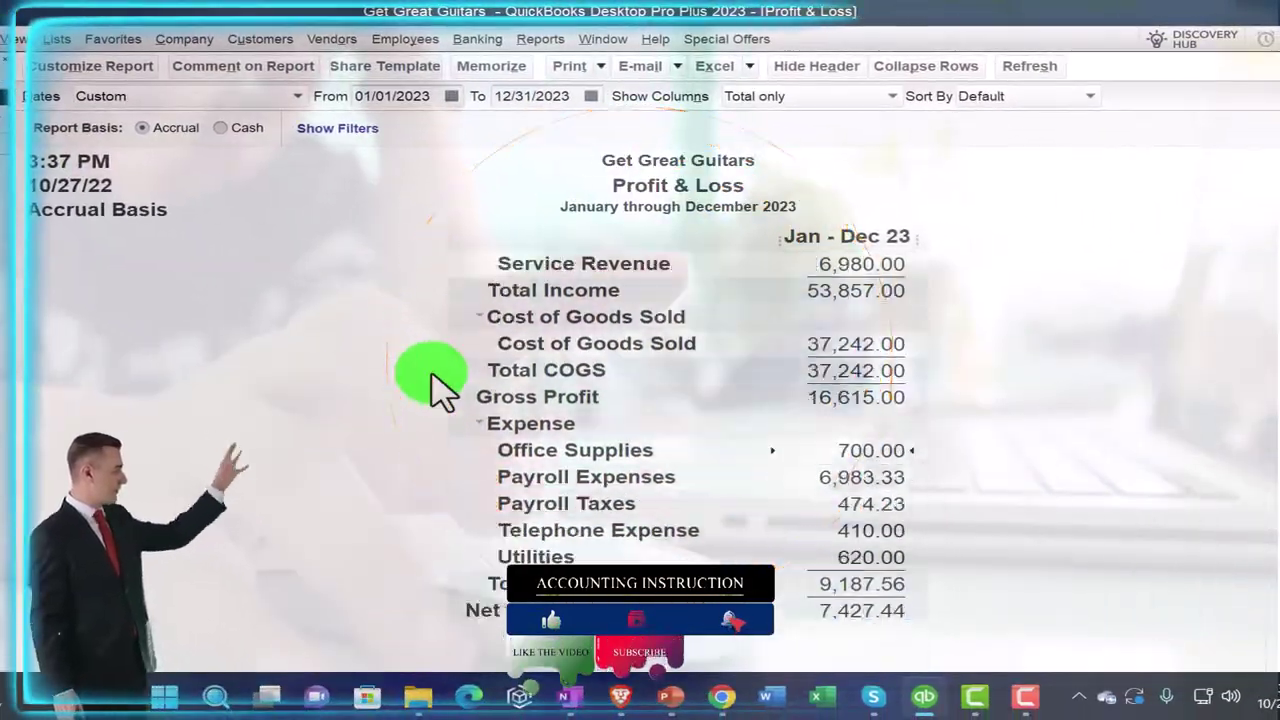
{"action": "scroll", "coordinate": [450, 375], "scroll_direction": "down", "scroll_amount": 2}
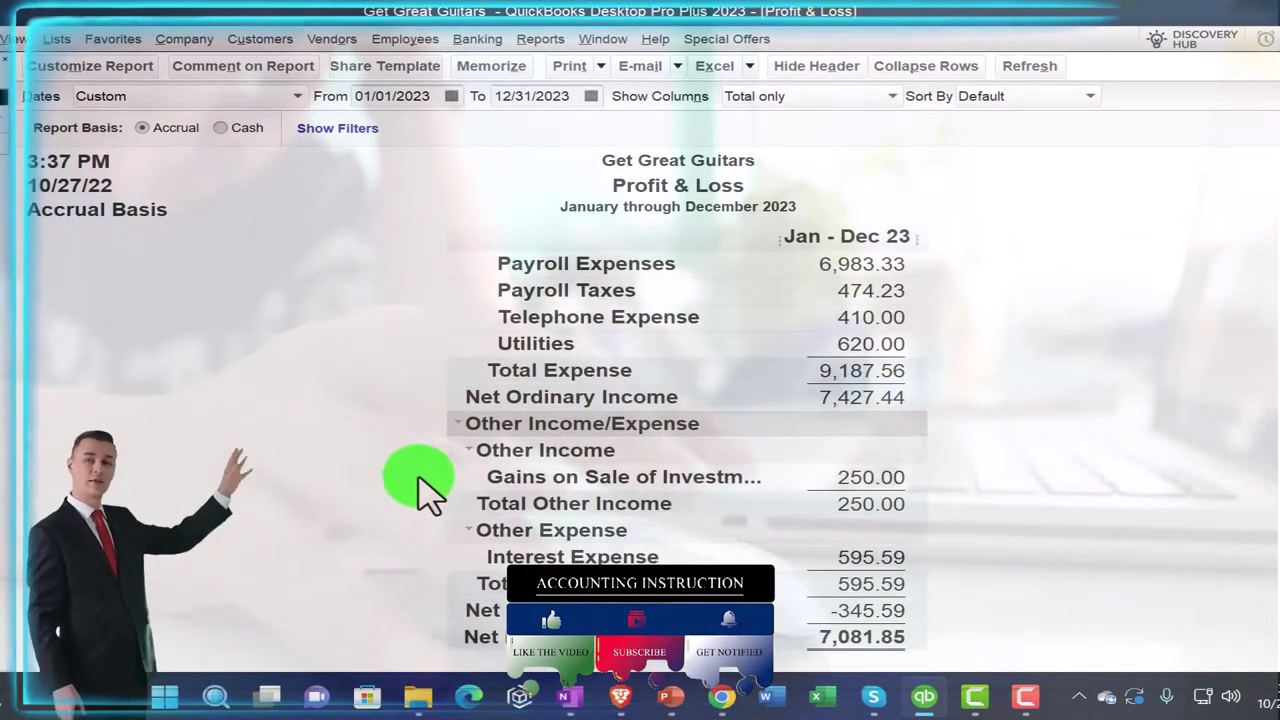
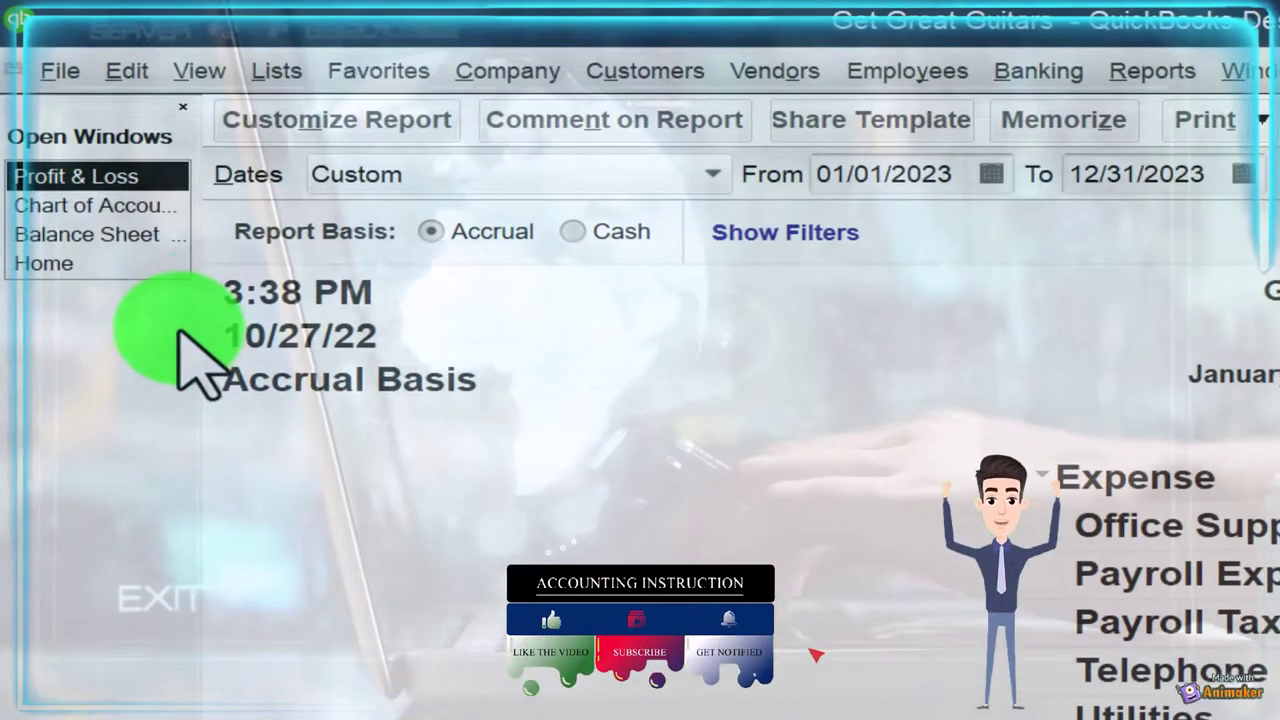
Change the Interest Expense account's type to Other Income, save it, and review its placement in the Profit & Loss report.
{"action": "left_click", "coordinate": [82, 205]}
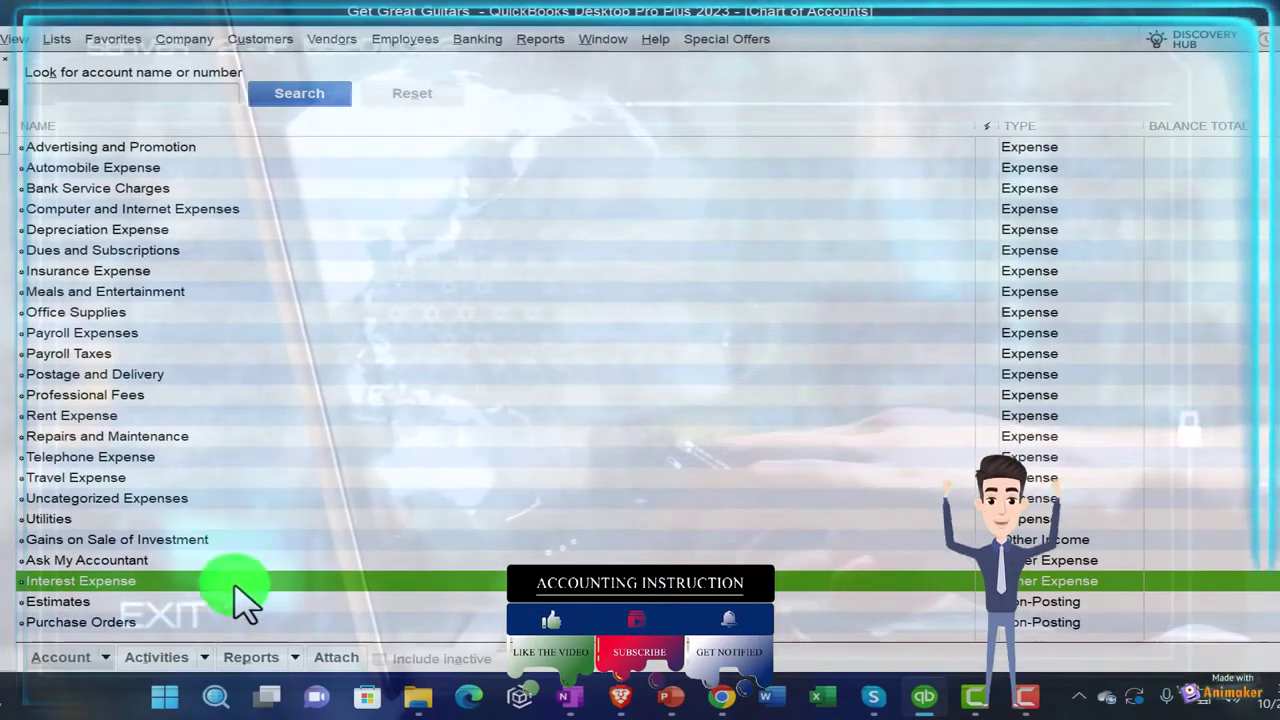
{"action": "right_click", "coordinate": [250, 600]}
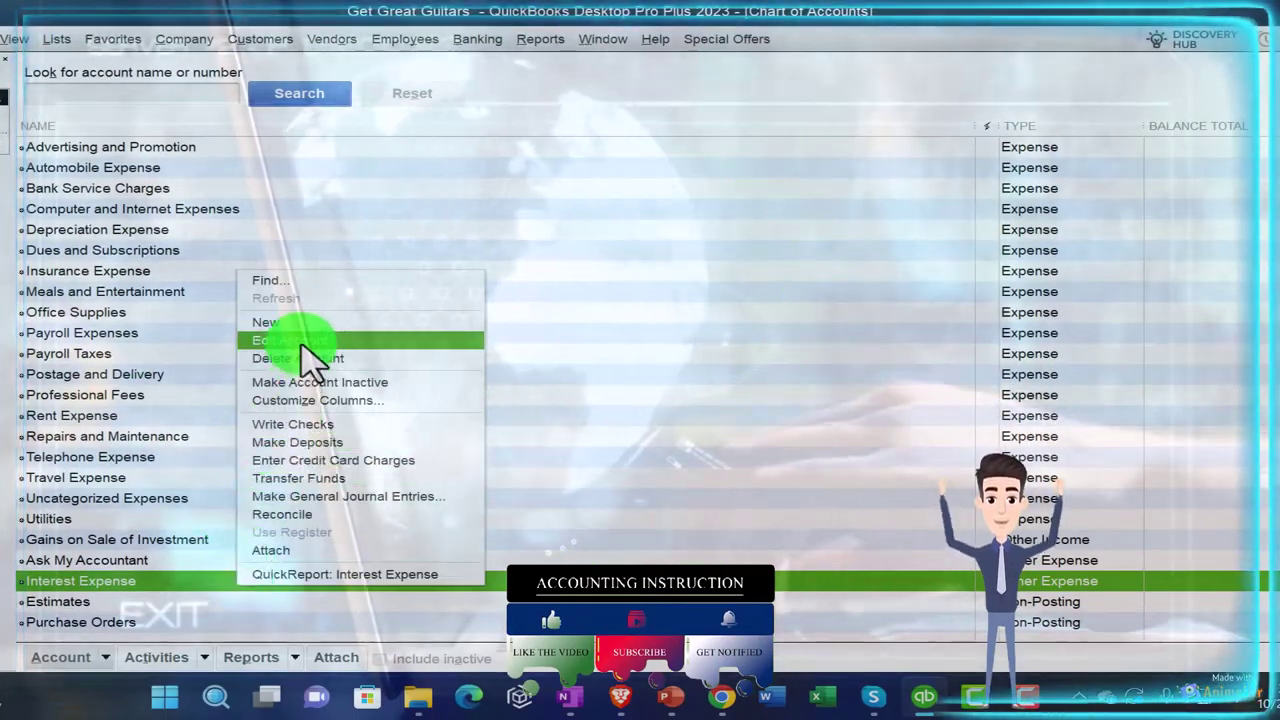
{"action": "left_click", "coordinate": [303, 342]}
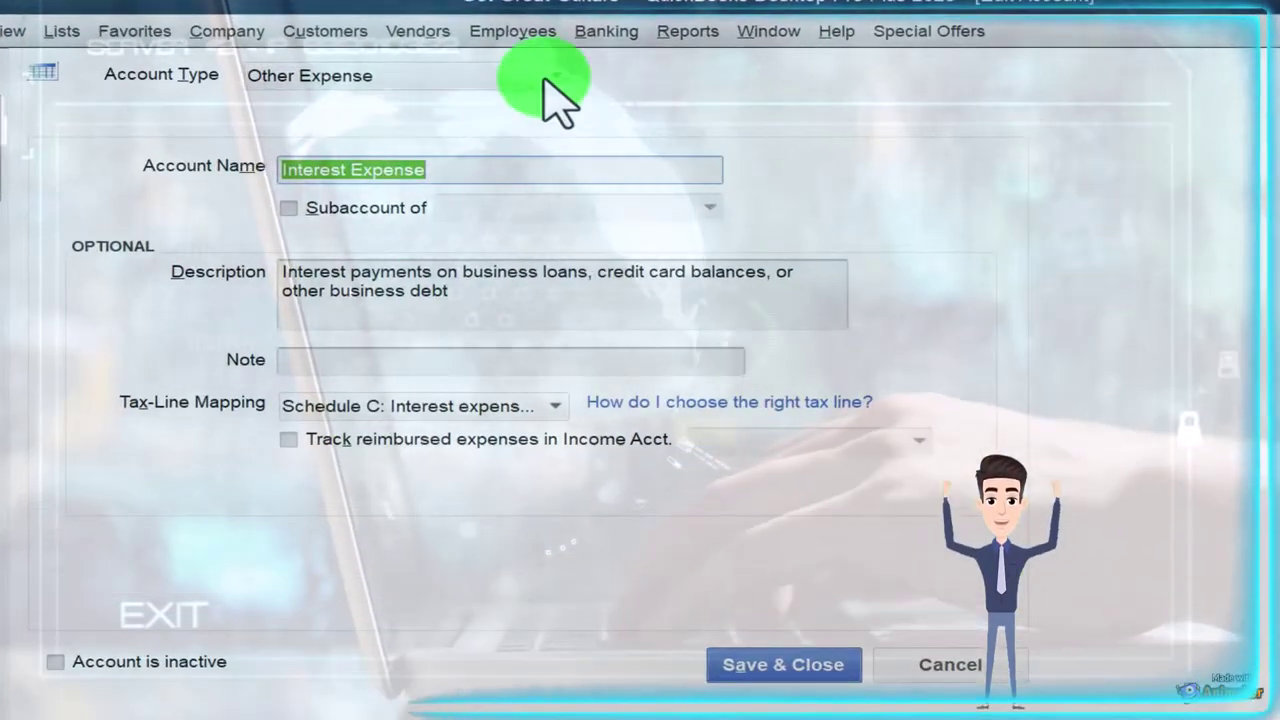
{"action": "left_click", "coordinate": [543, 82]}
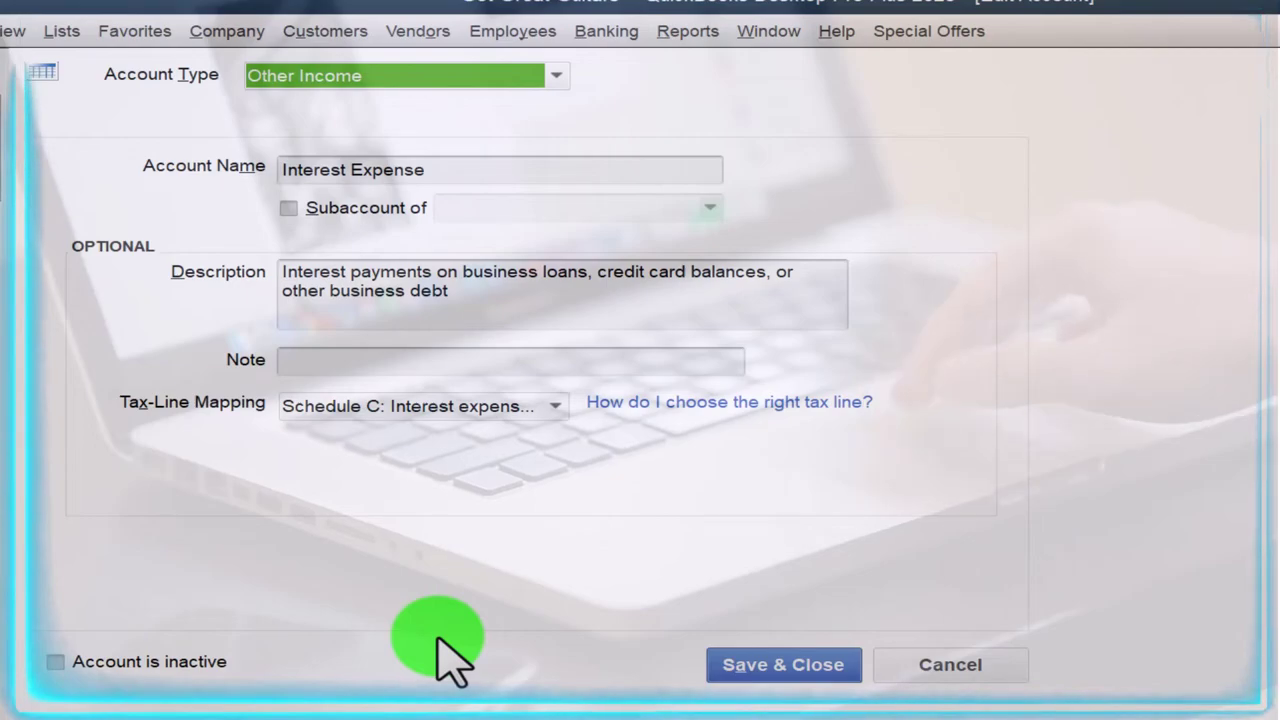
{"action": "left_click", "coordinate": [783, 665]}
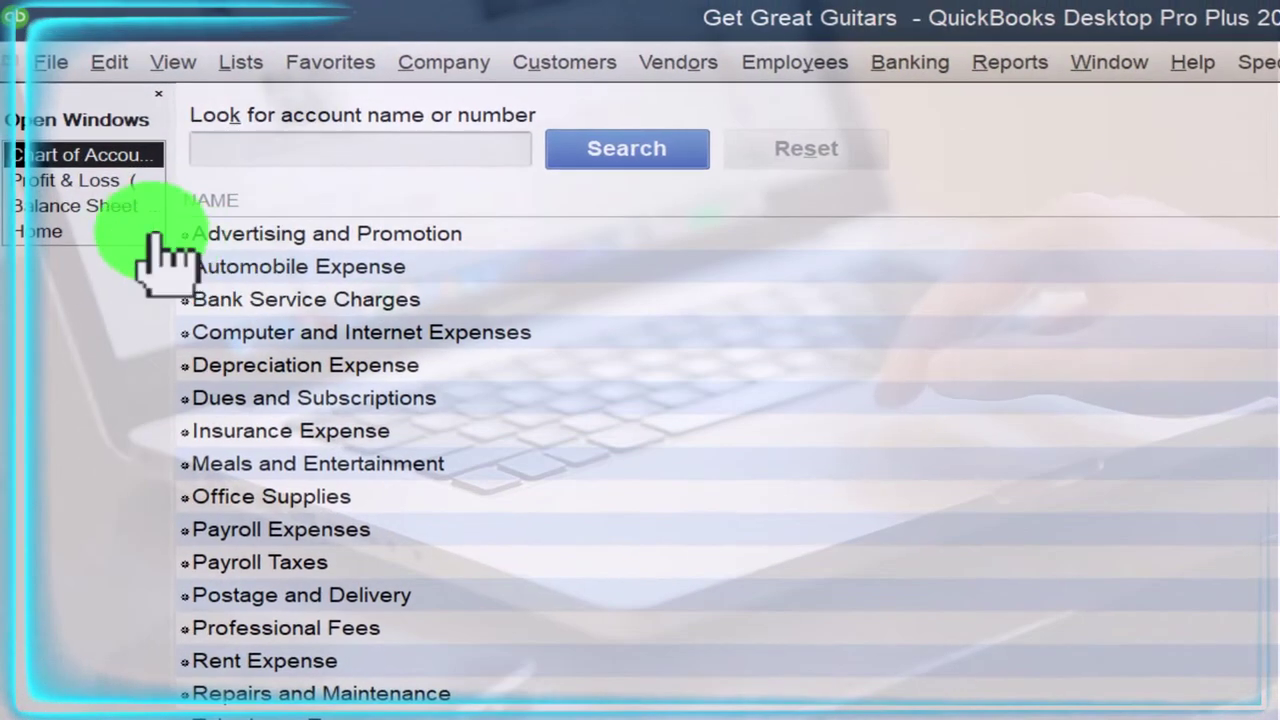
{"action": "left_click", "coordinate": [75, 180]}
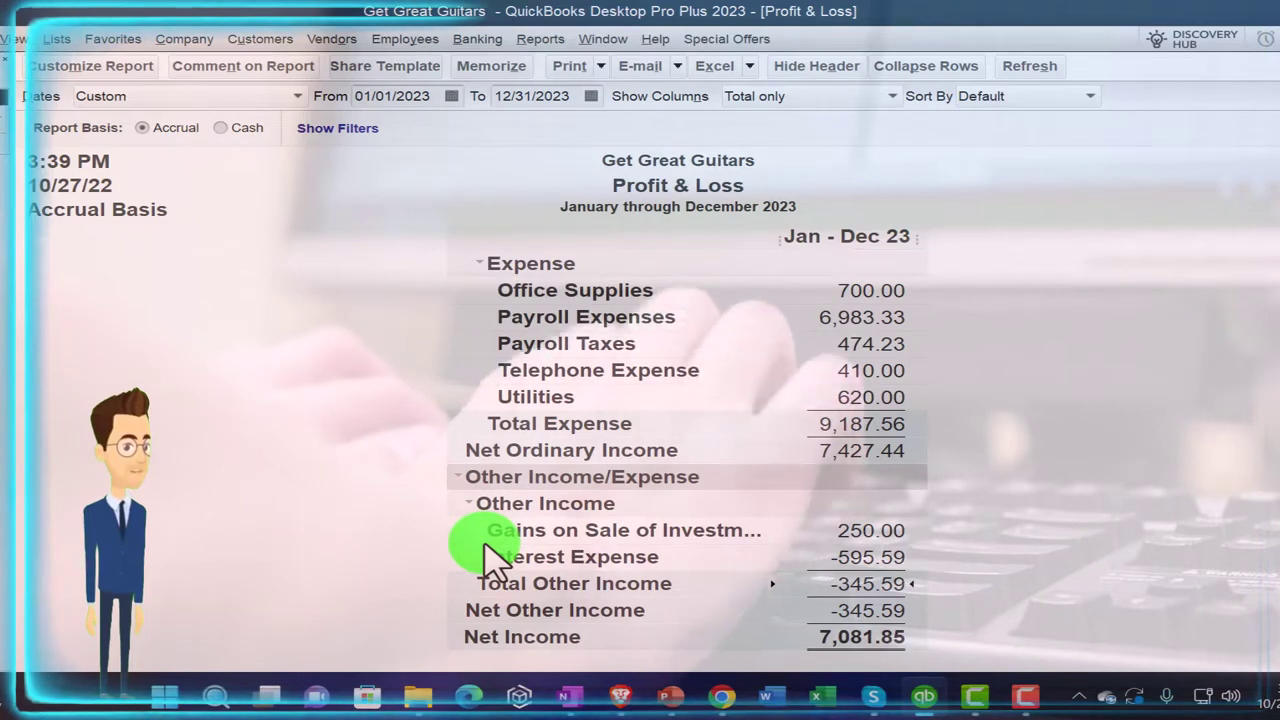
{"action": "scroll", "coordinate": [490, 557], "scroll_direction": "up", "scroll_amount": 3}
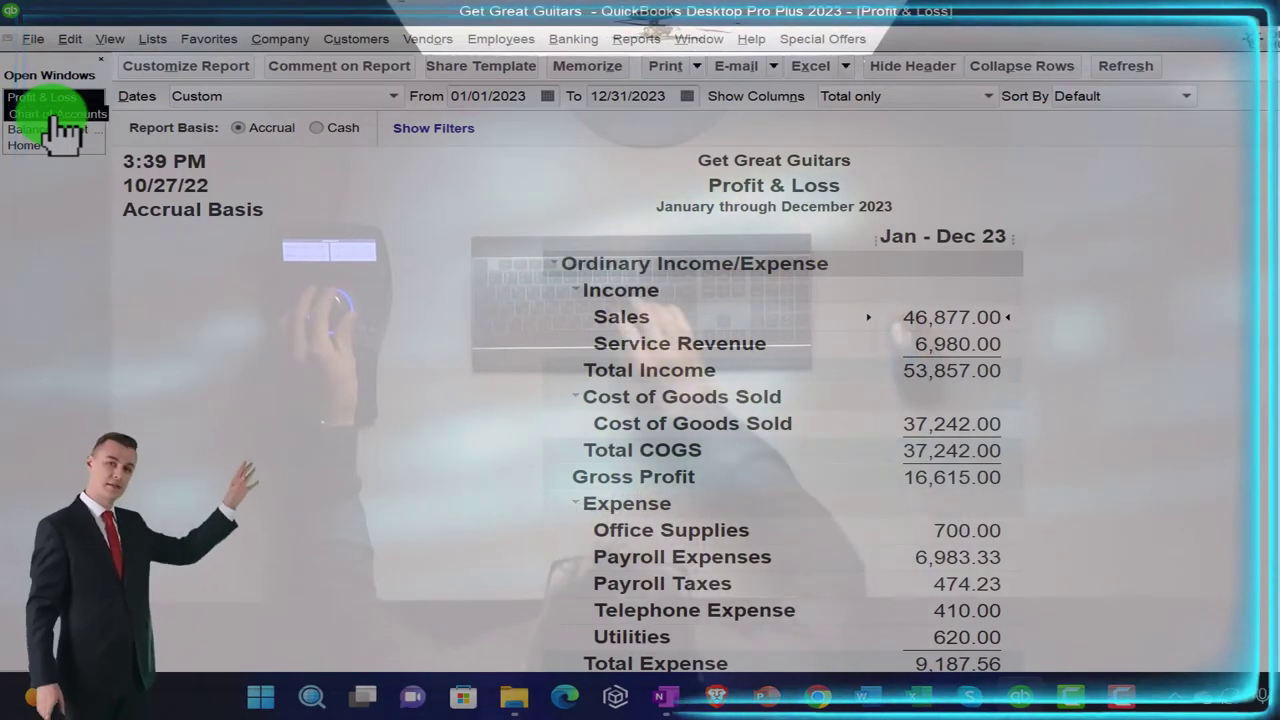
Set the Interest Expense account's type back to Other Expense, save it, and recheck the Profit & Loss report.
{"action": "left_click", "coordinate": [55, 114]}
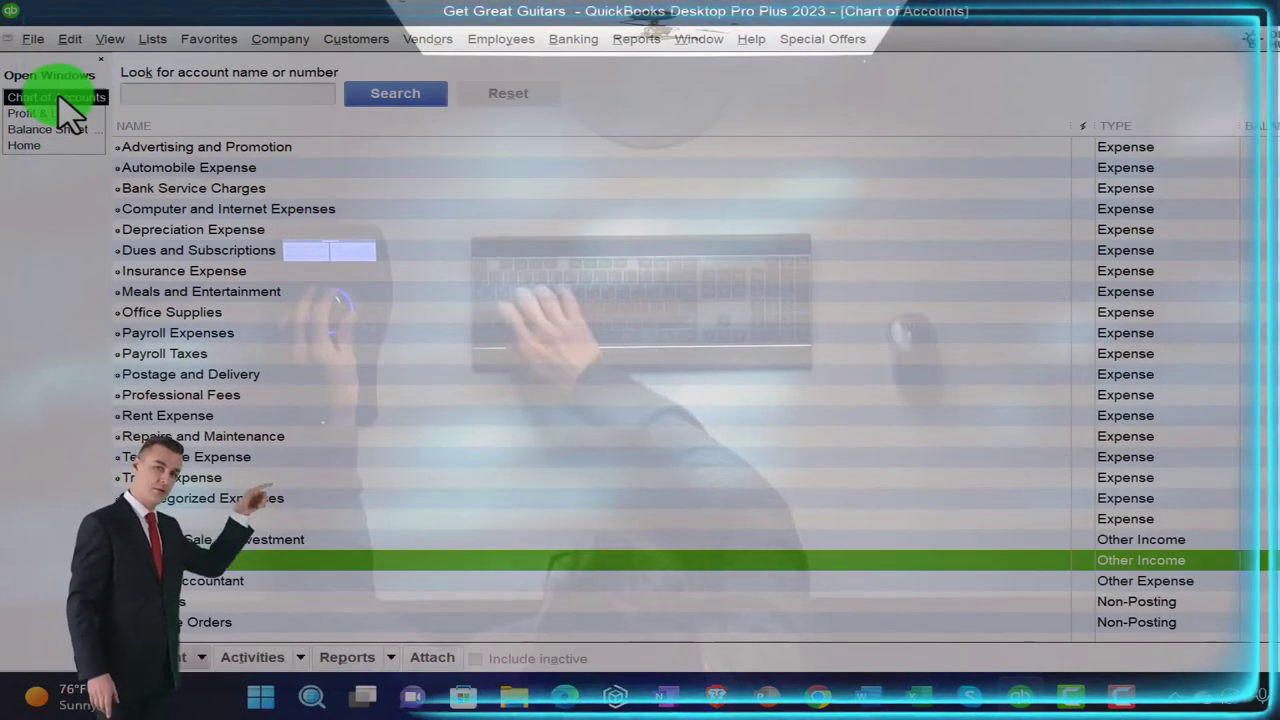
{"action": "right_click", "coordinate": [362, 566]}
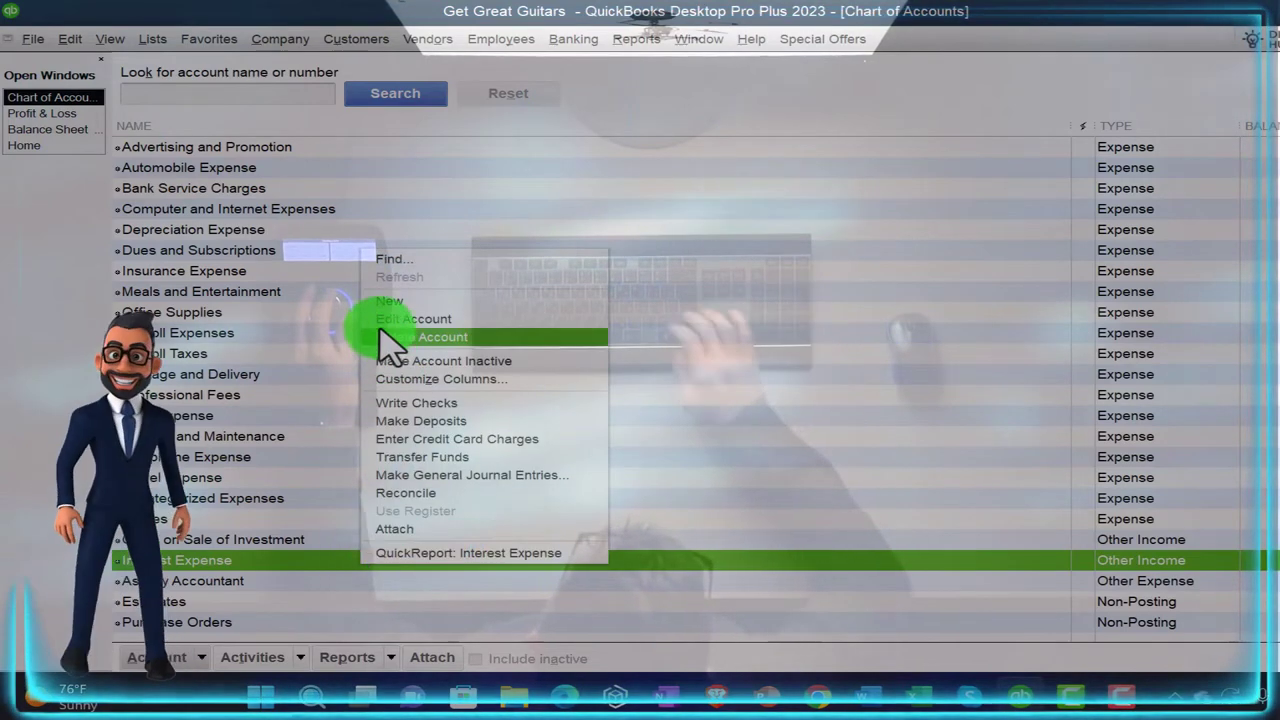
{"action": "left_click", "coordinate": [400, 319]}
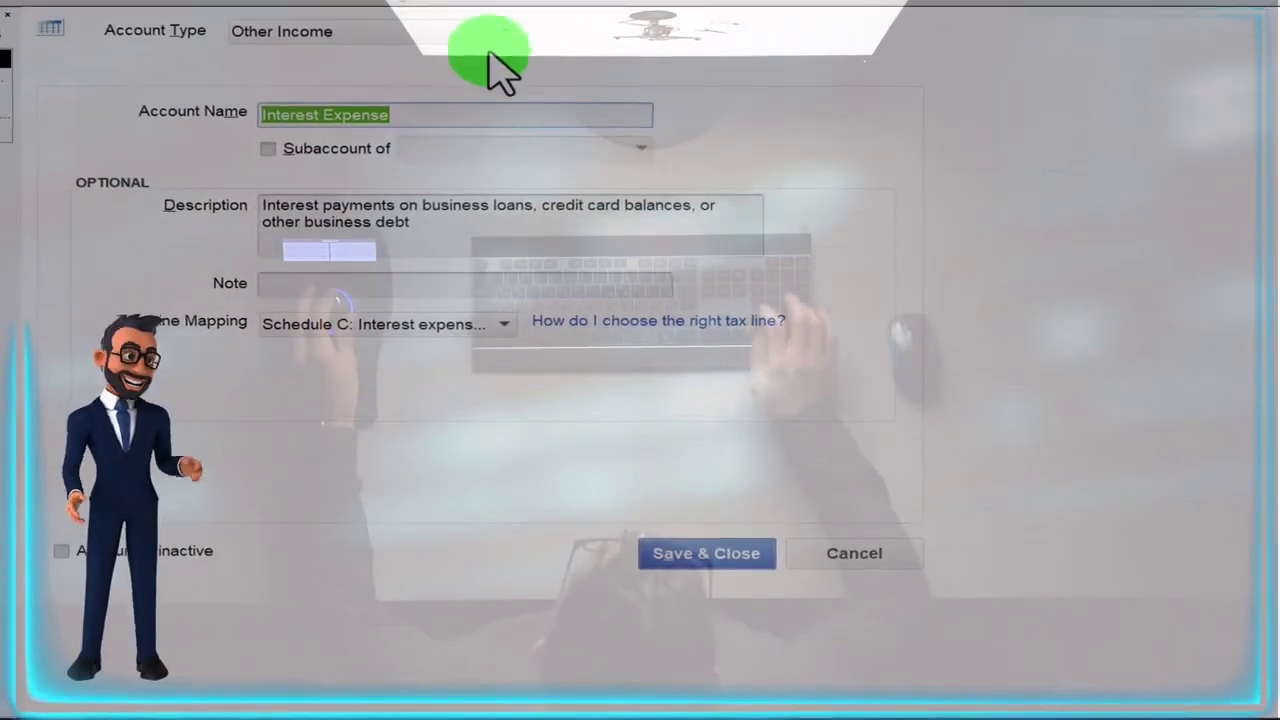
{"action": "left_click", "coordinate": [503, 40]}
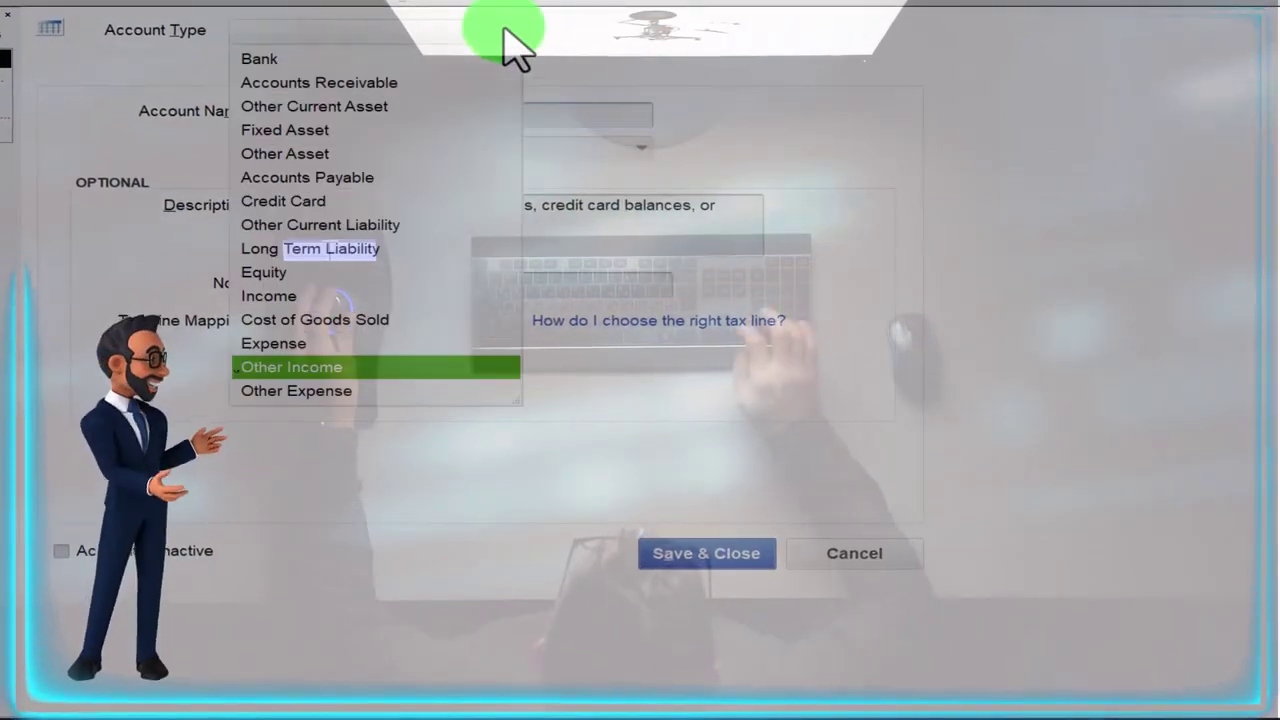
{"action": "left_click", "coordinate": [333, 392]}
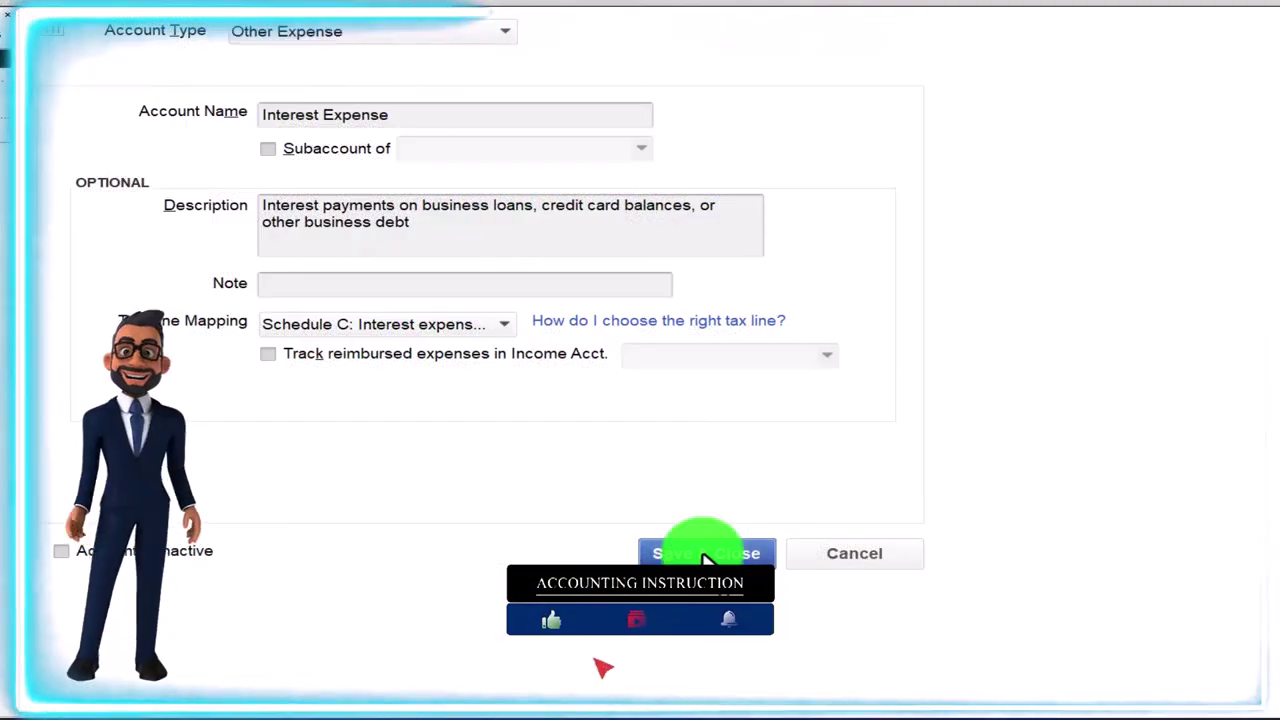
{"action": "left_click", "coordinate": [705, 555]}
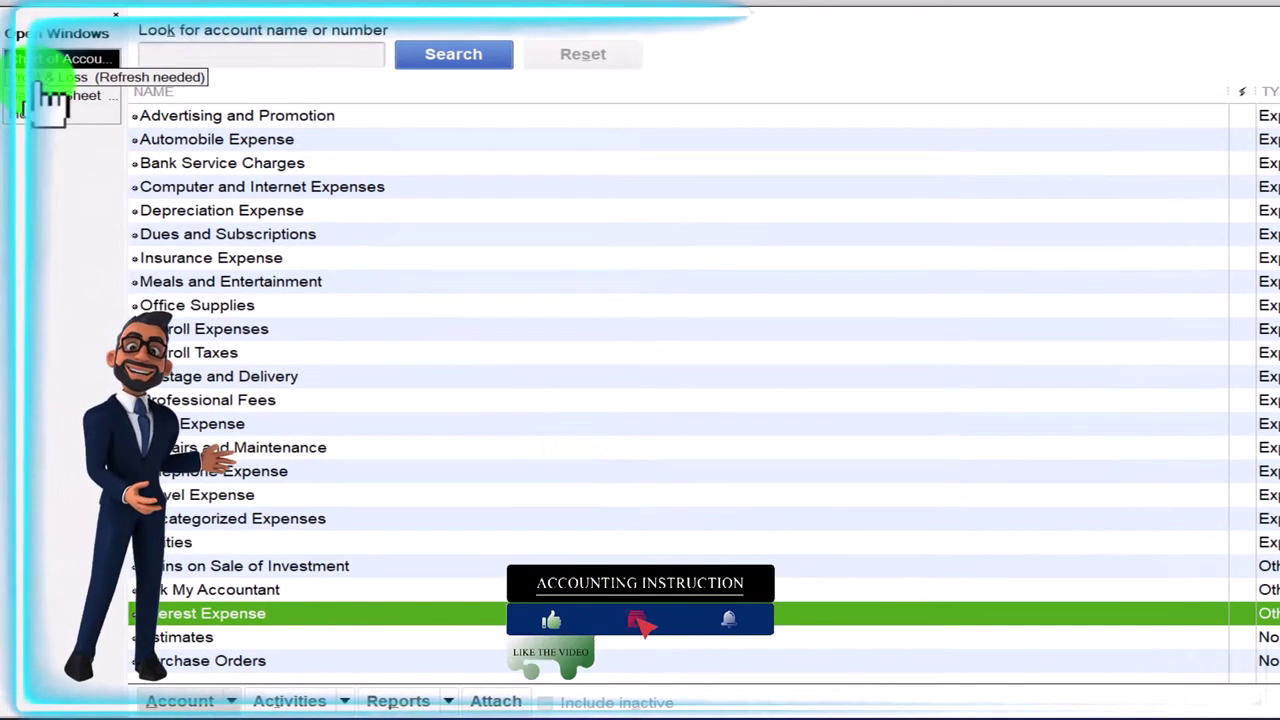
{"action": "left_click", "coordinate": [40, 80]}
{"action": "scroll", "coordinate": [590, 355], "scroll_direction": "down", "scroll_amount": 4}
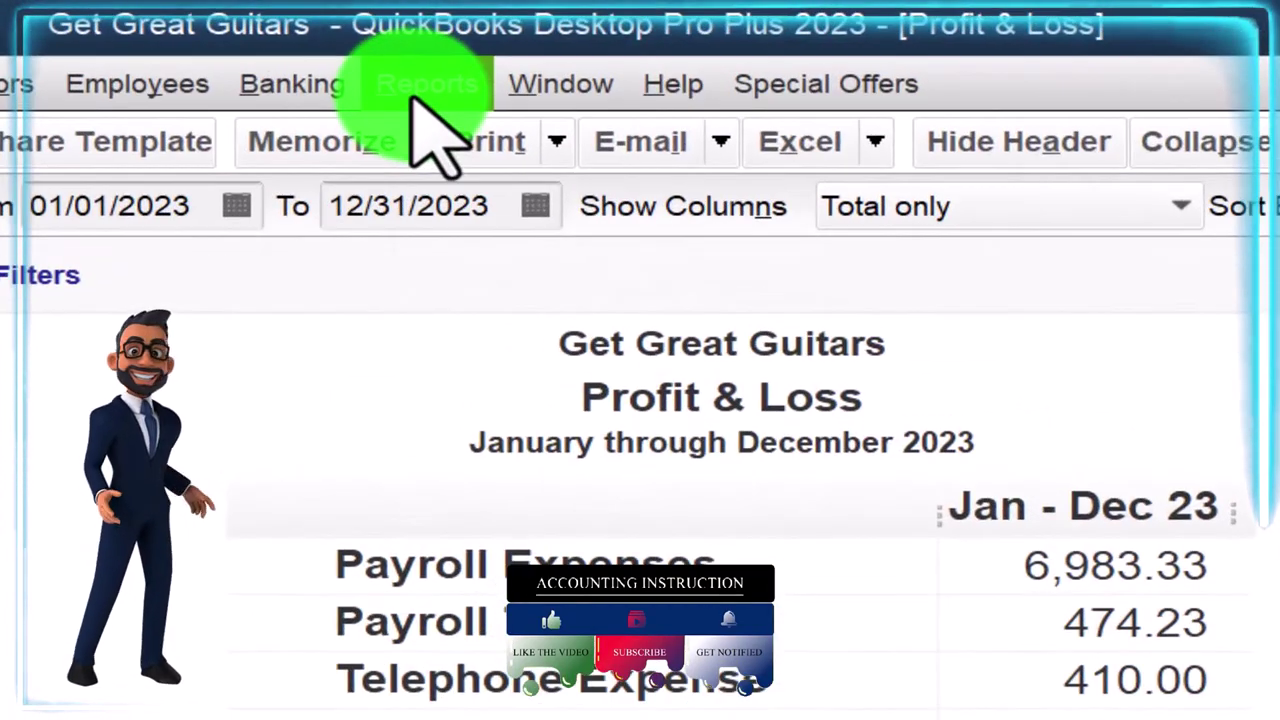
Open the Trial Balance report and set its date range from 01/01/2023 to 12/31/2023.
{"action": "left_click", "coordinate": [540, 38]}
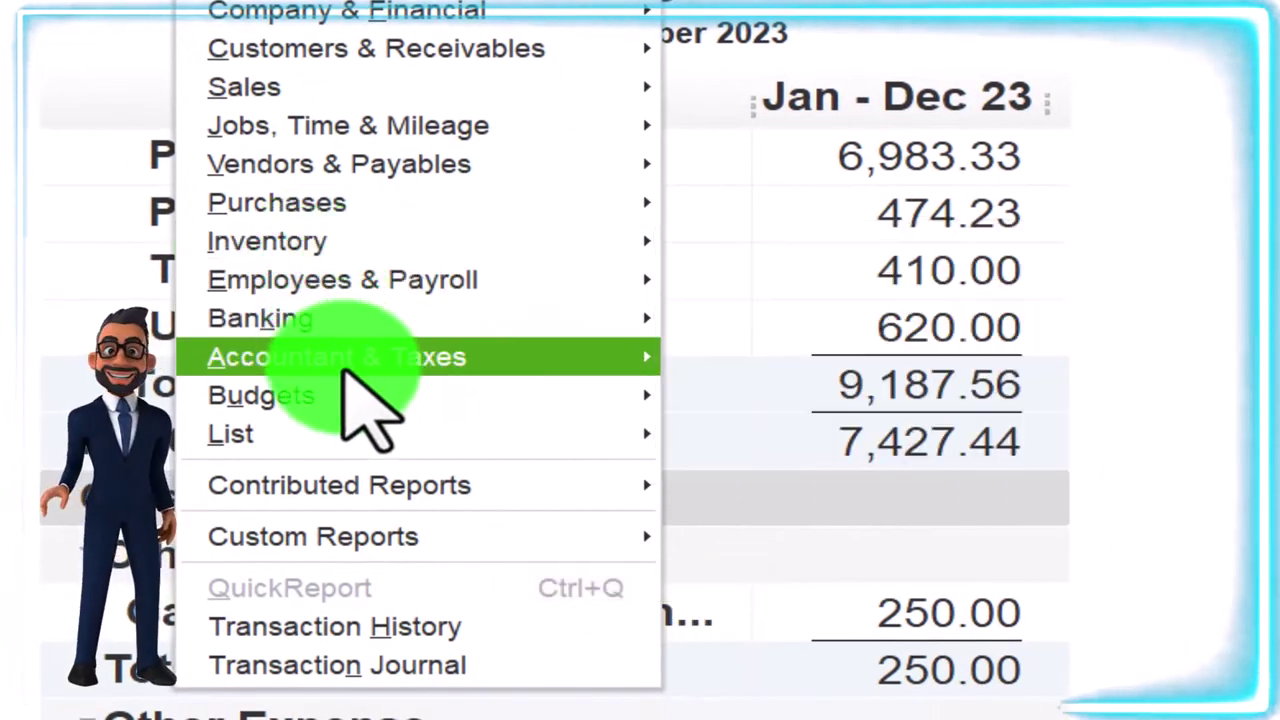
{"action": "mouse_move", "coordinate": [503, 366]}
{"action": "left_click", "coordinate": [686, 362]}
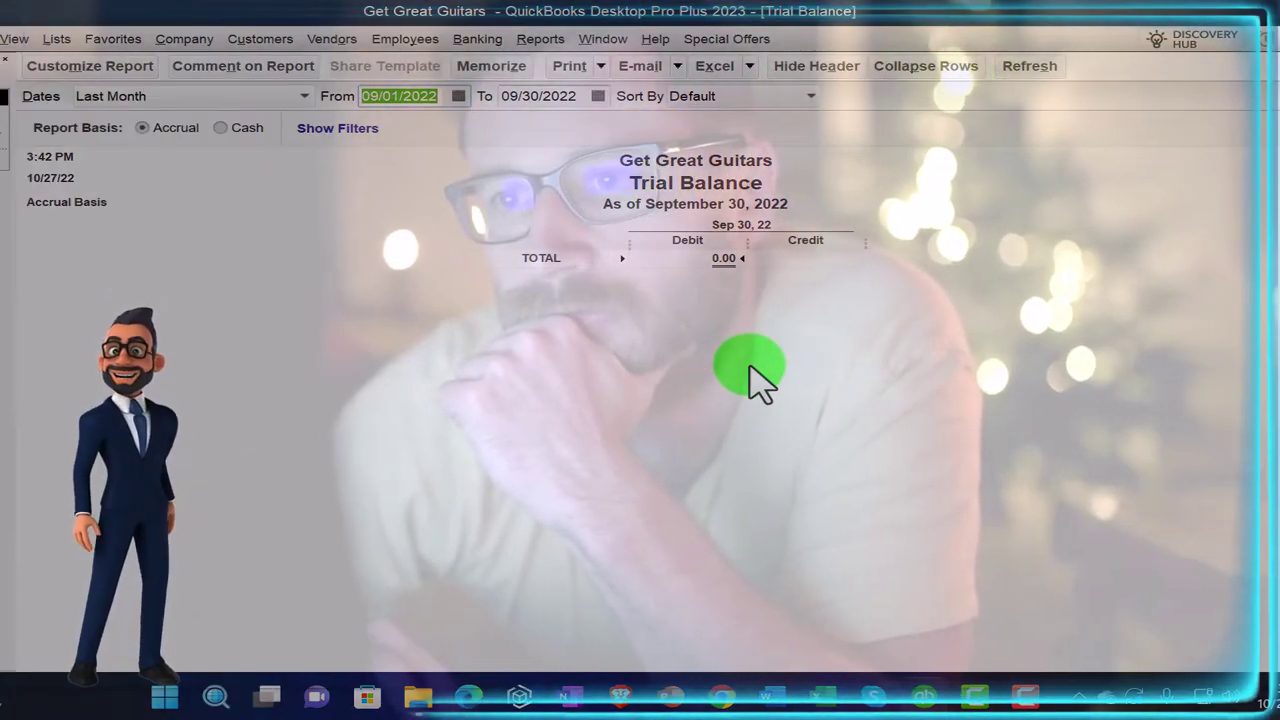
{"action": "type", "text": "01/01/2023"}
{"action": "key", "text": "Tab"}
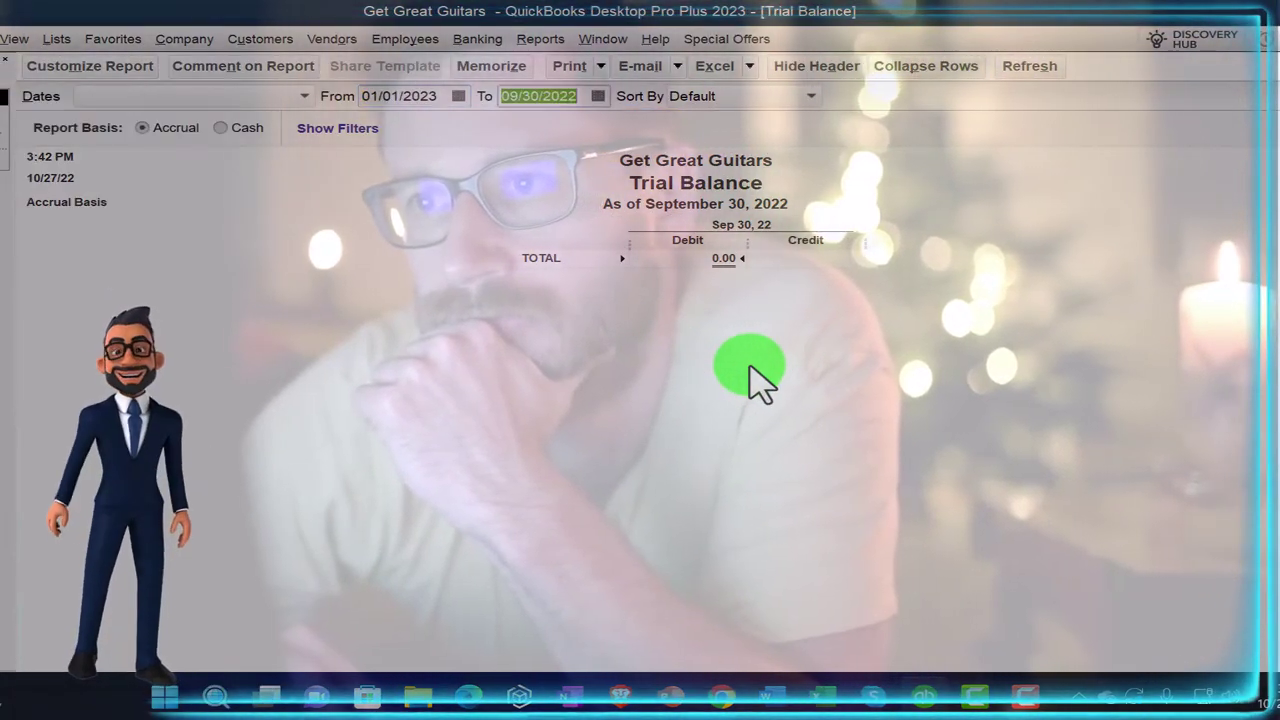
{"action": "type", "text": "12/31/2023"}
{"action": "key", "text": "Tab"}
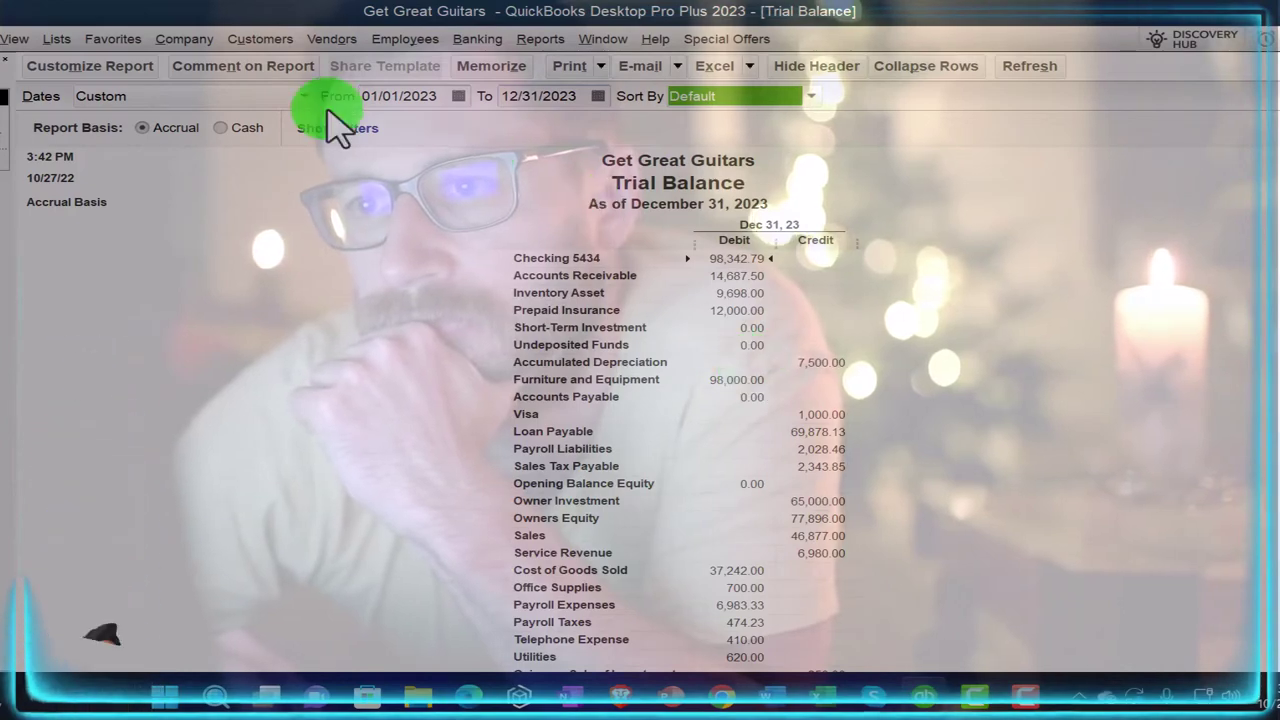
Enlarge the Trial Balance report's column label and related fonts, and accept the report modifications.
{"action": "left_click", "coordinate": [150, 68]}
{"action": "left_click", "coordinate": [730, 67]}
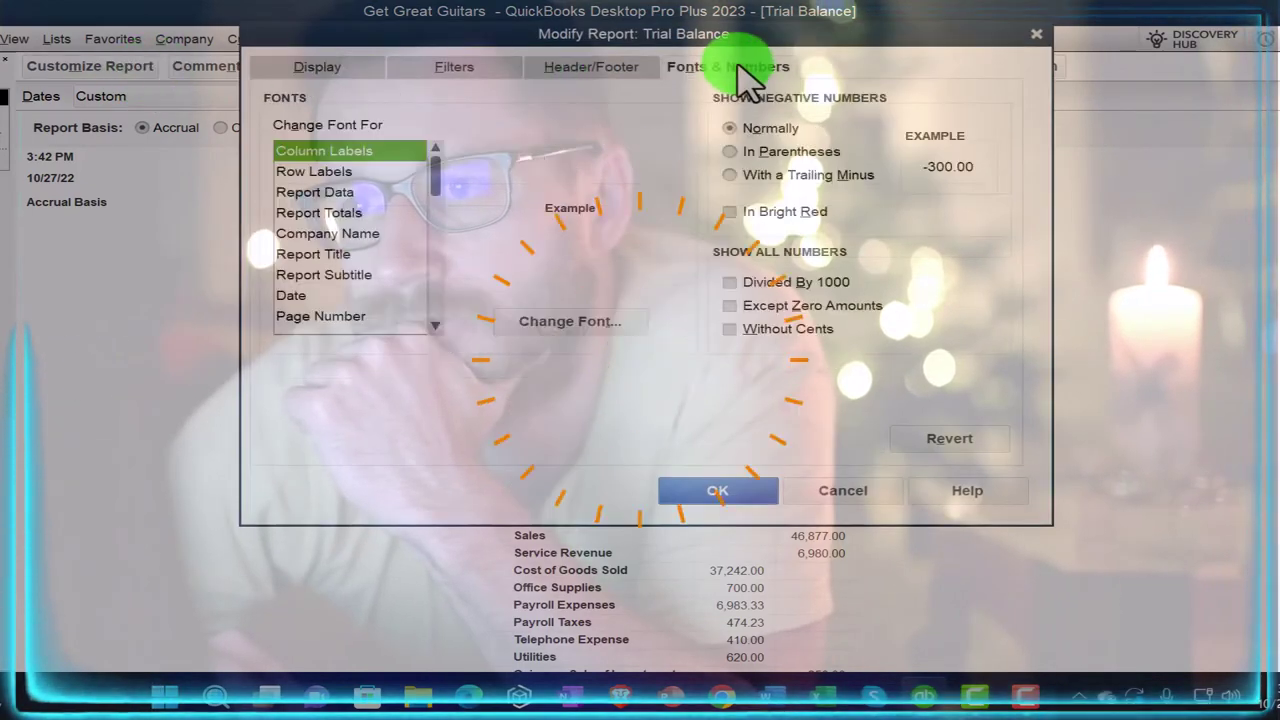
{"action": "left_click", "coordinate": [617, 327]}
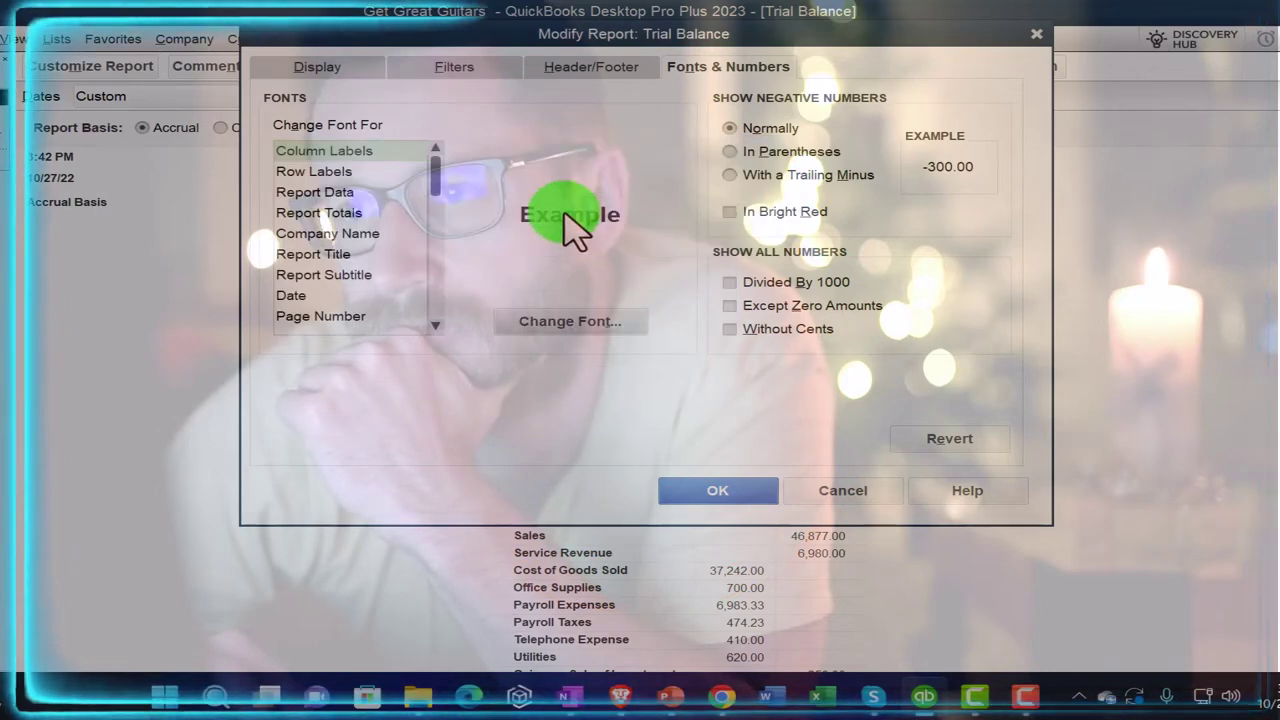
{"action": "left_click", "coordinate": [722, 491]}
Examine the Trial Balance accounts from Checking through the equity, income and expense lines down to the debit and credit totals.
{"action": "scroll", "coordinate": [714, 486], "scroll_direction": "down", "scroll_amount": 5}
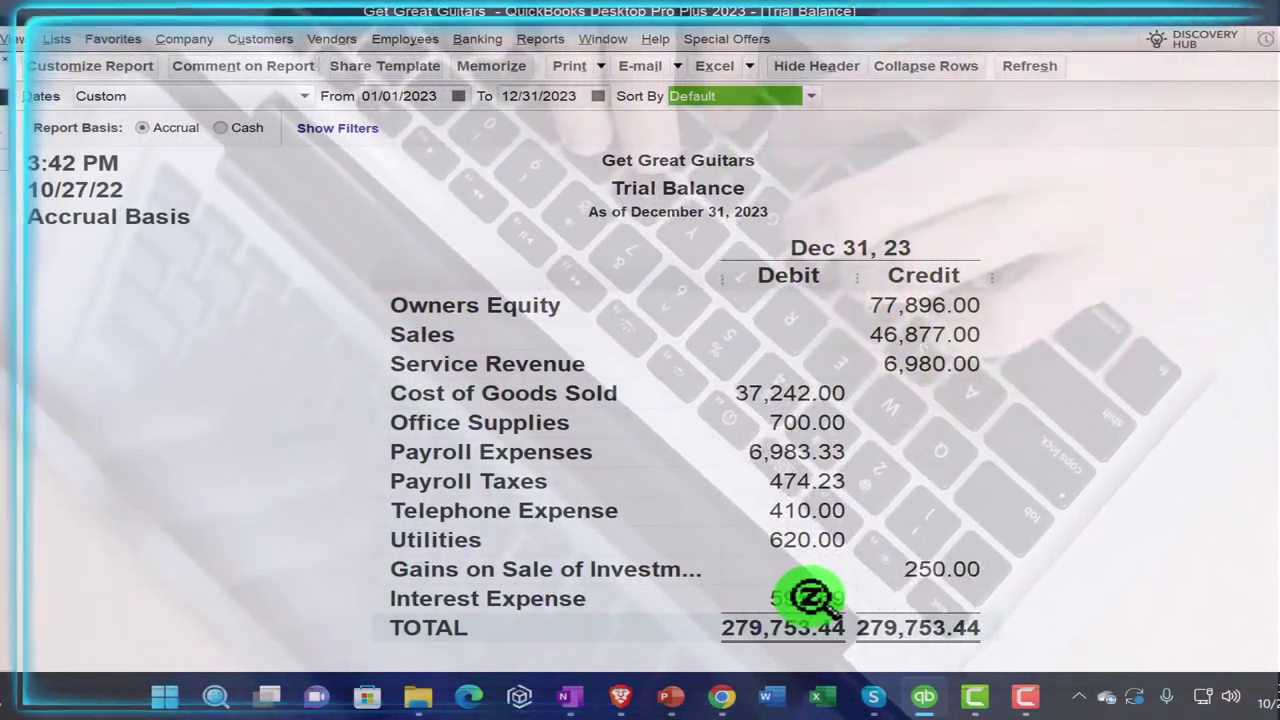
{"action": "scroll", "coordinate": [808, 597], "scroll_direction": "up", "scroll_amount": 5}
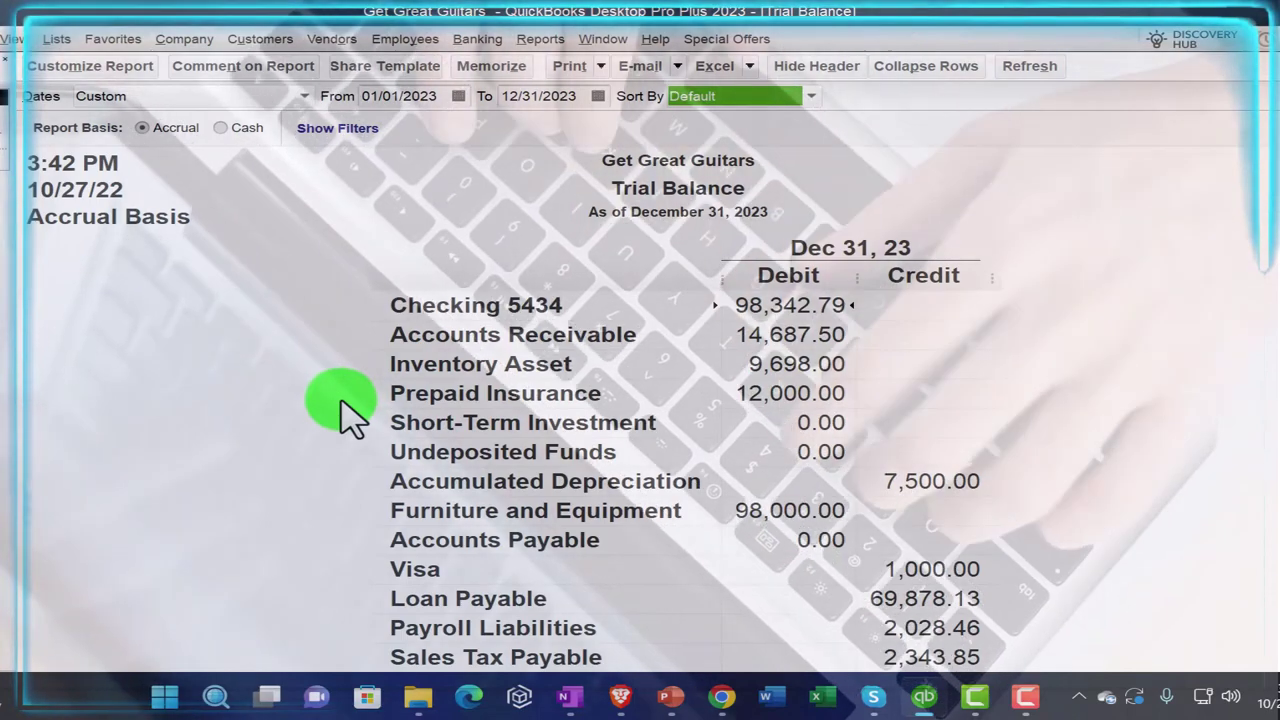
{"action": "key", "text": "Down"}
{"action": "key", "text": "Down"}
{"action": "key", "text": "Down"}
{"action": "key", "text": "Down"}
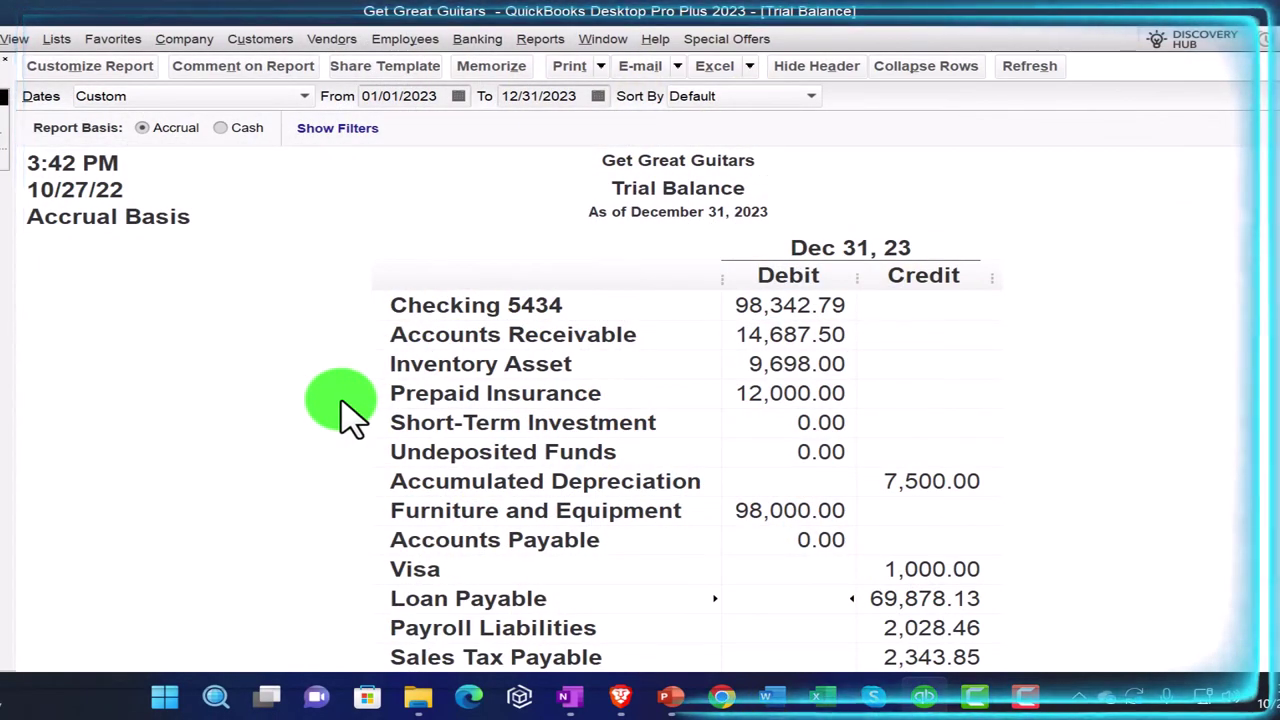
{"action": "key", "text": "Down"}
{"action": "key", "text": "Down"}
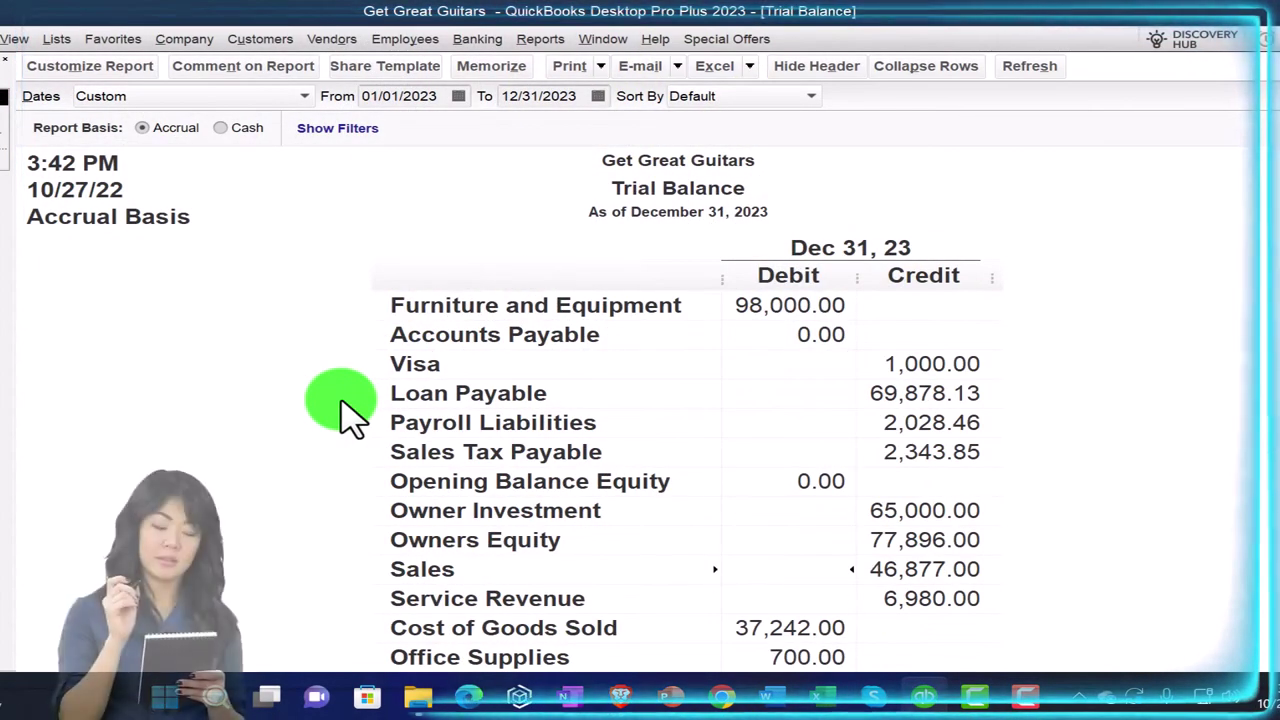
{"action": "key", "text": "Down"}
{"action": "key", "text": "Down"}
{"action": "key", "text": "Down"}
{"action": "key", "text": "Down"}
{"action": "key", "text": "Down"}
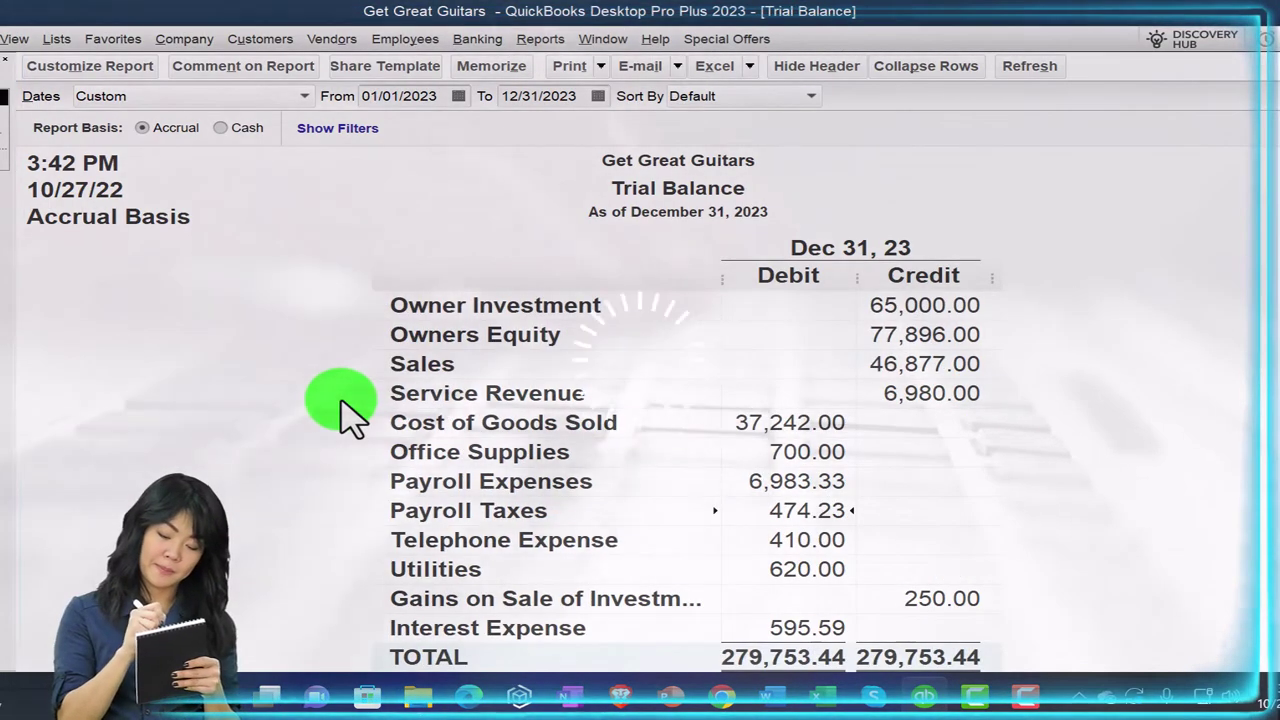
{"action": "key", "text": "Down"}
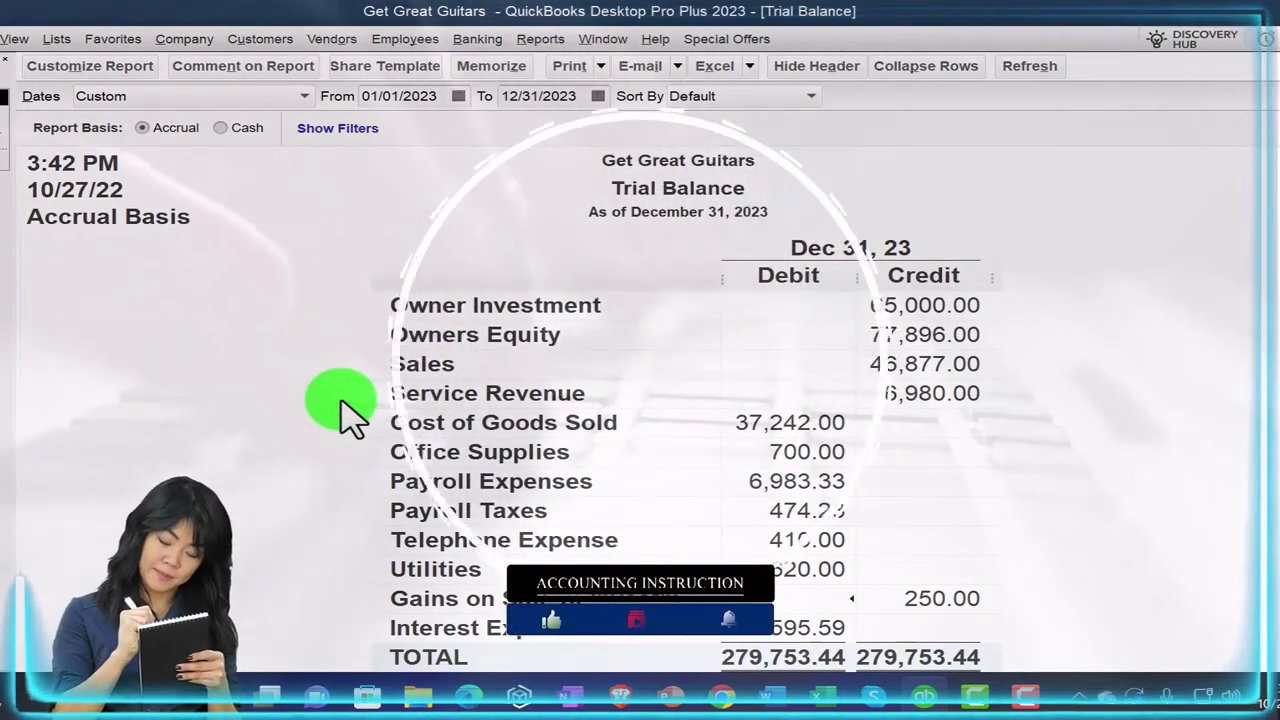